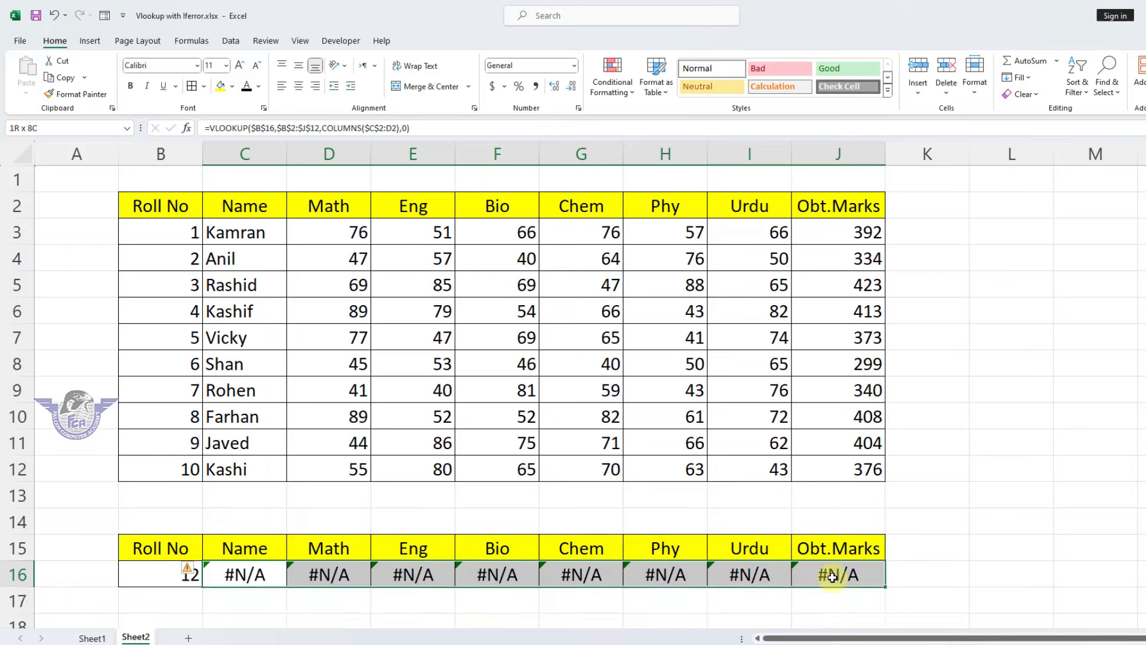
Clear the lookup results in C16:J16, from Name through Obt.Marks
key(Delete)
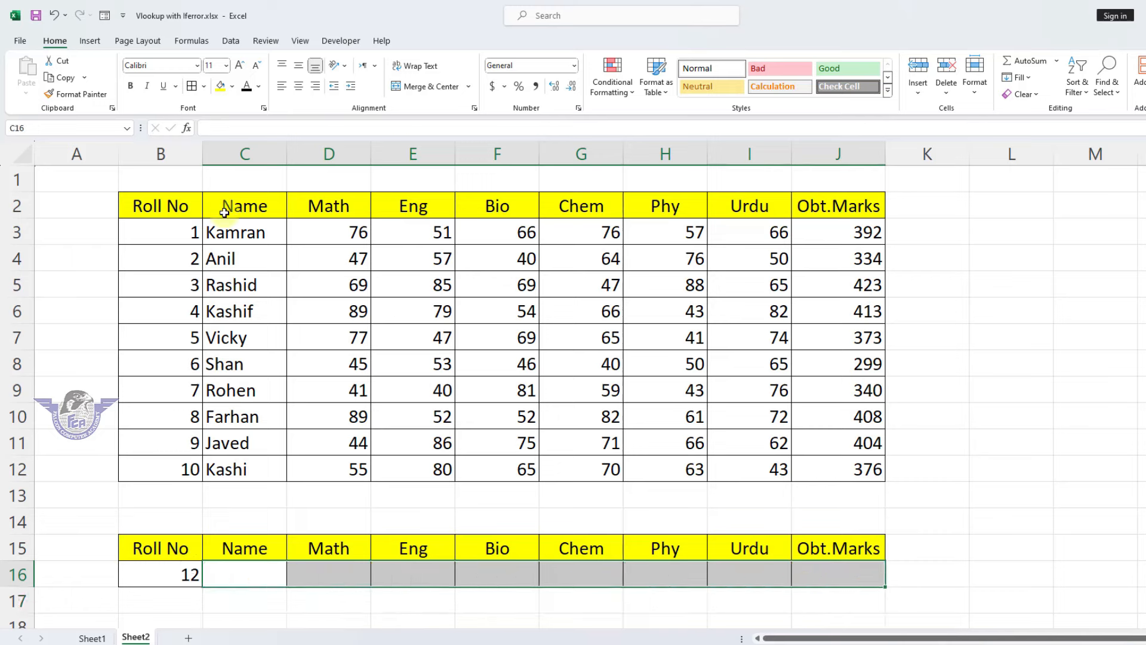
click(189, 250)
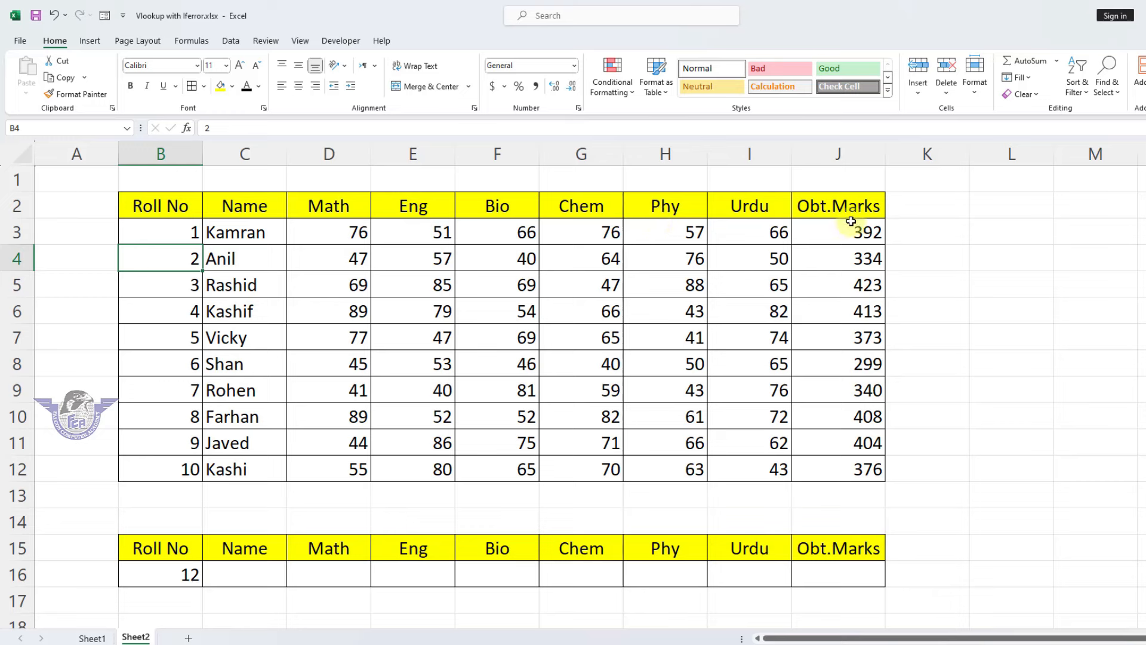
drag(174, 205, 823, 207)
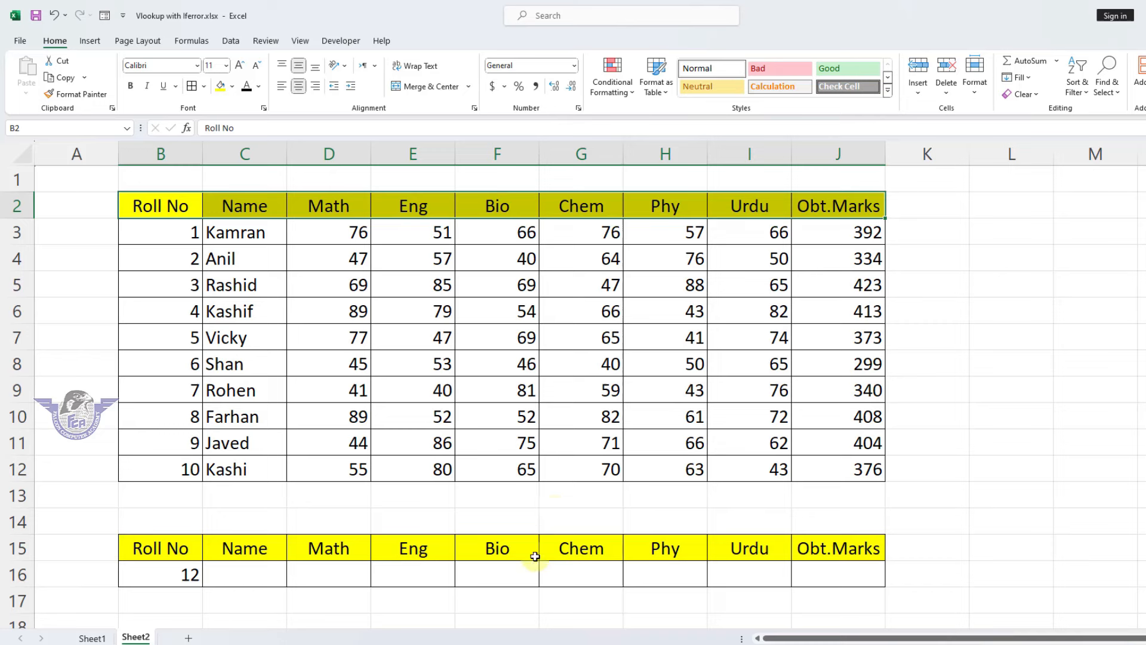
Set the roll number in cell B16 to 1
click(183, 577)
text(1)
key(Return)
key(Up)
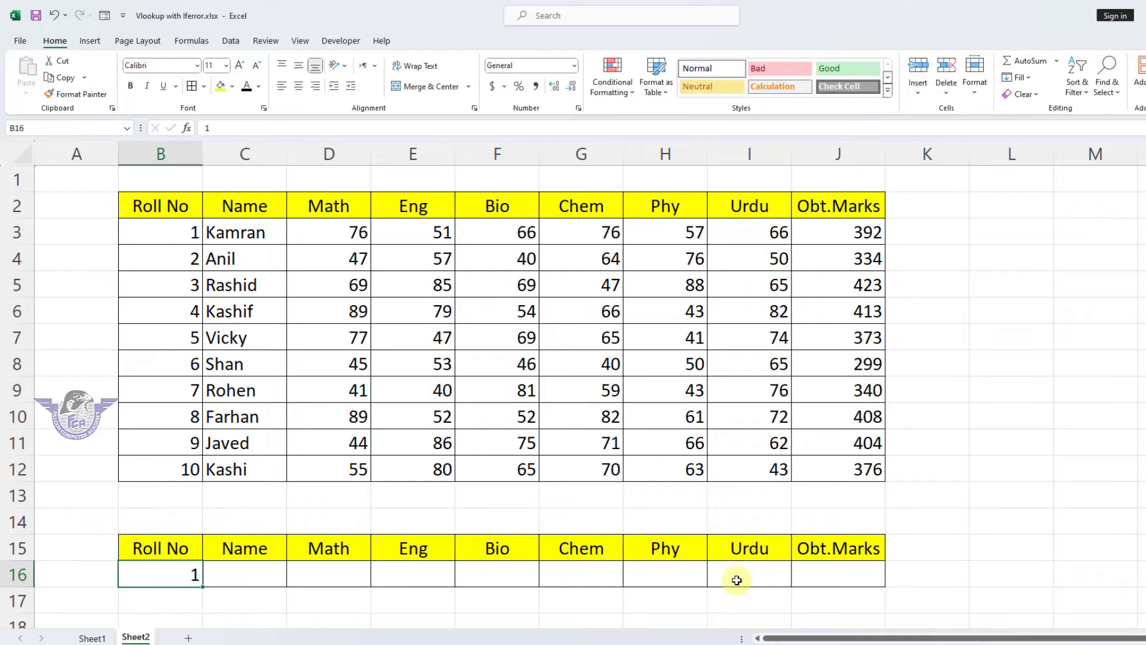
key(Right)
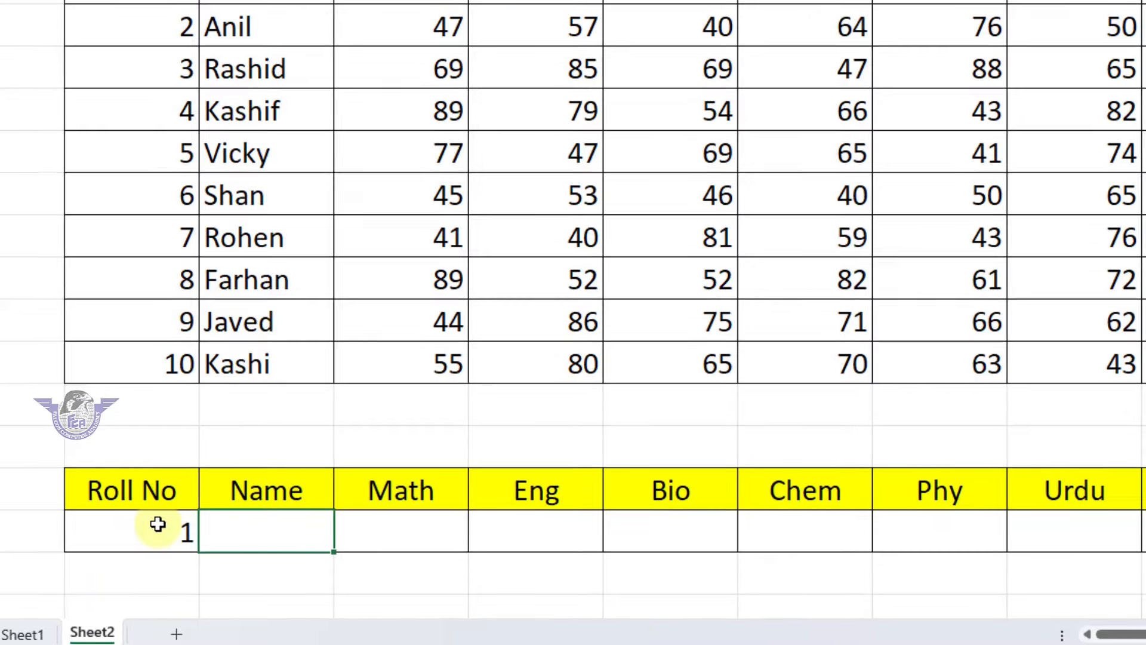
click(161, 563)
drag(132, 511, 129, 505)
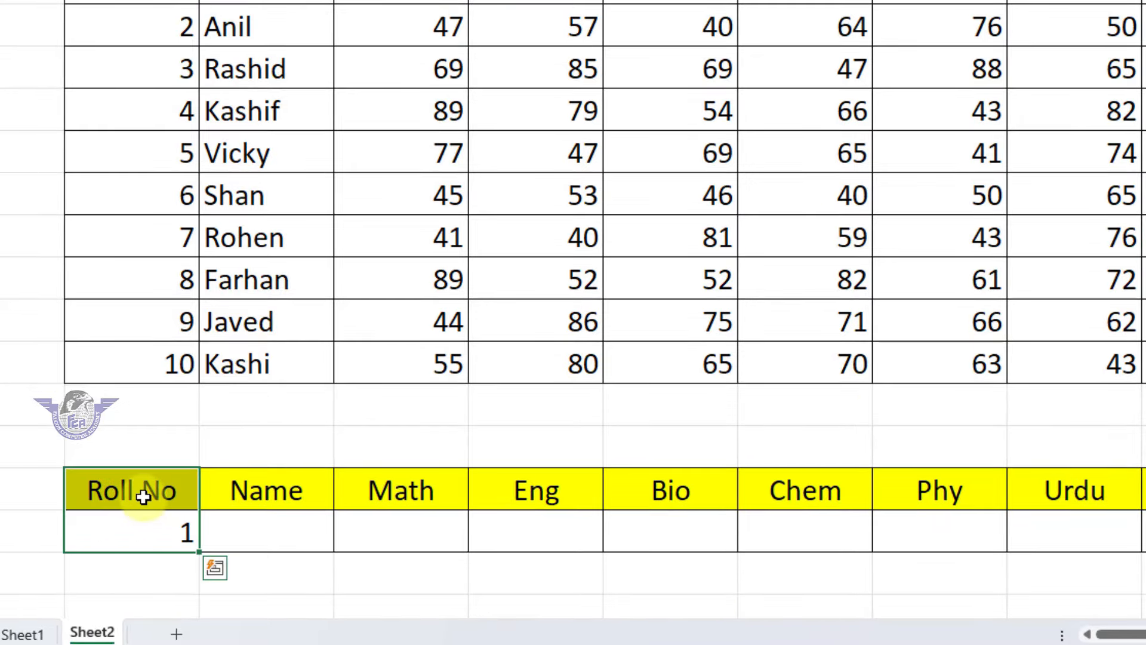
click(143, 496)
click(245, 500)
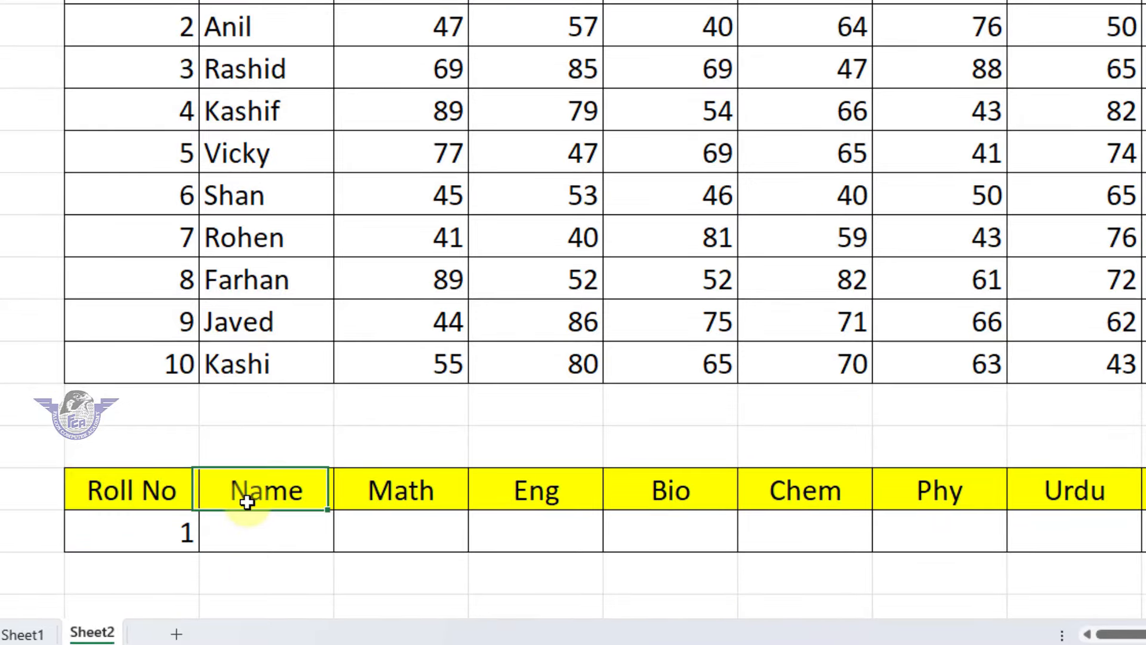
Start a VLOOKUP formula in C16 with absolute lookup value $B$16 and absolute table range $B$2:$J$12
click(252, 530)
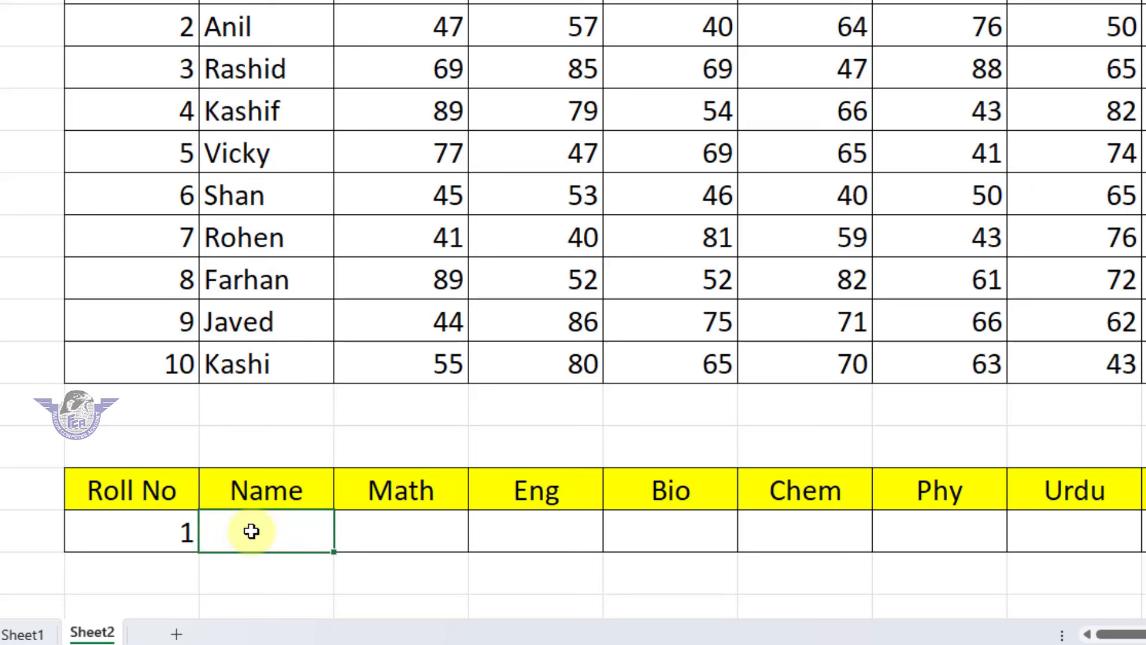
text(=vl)
key(Tab)
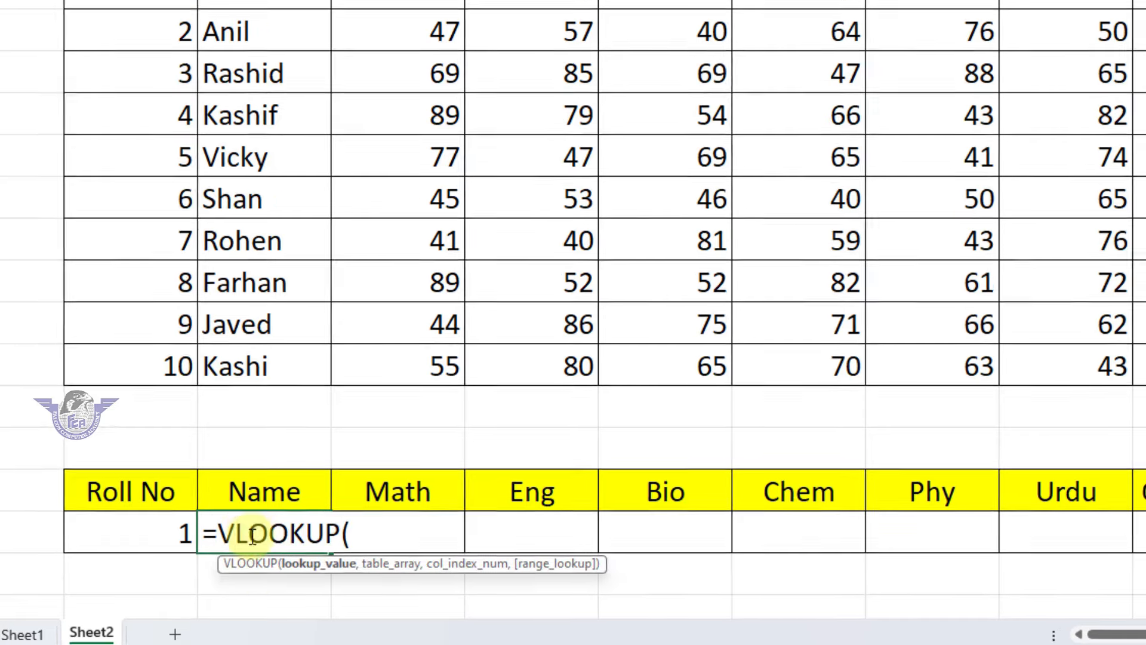
click(124, 541)
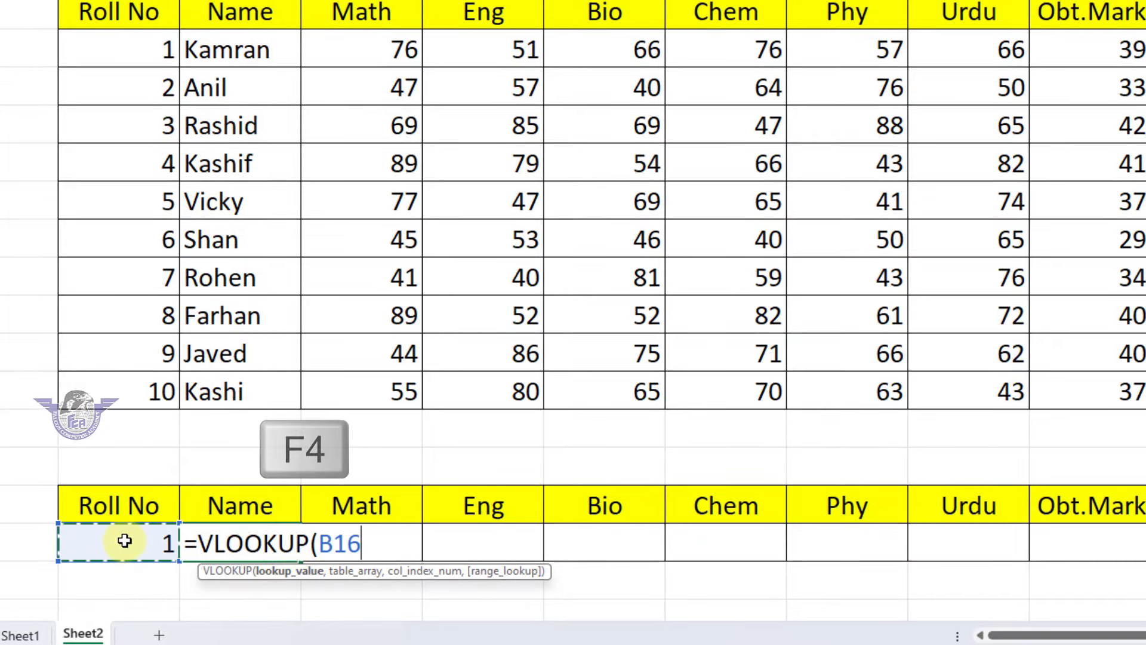
key(F4)
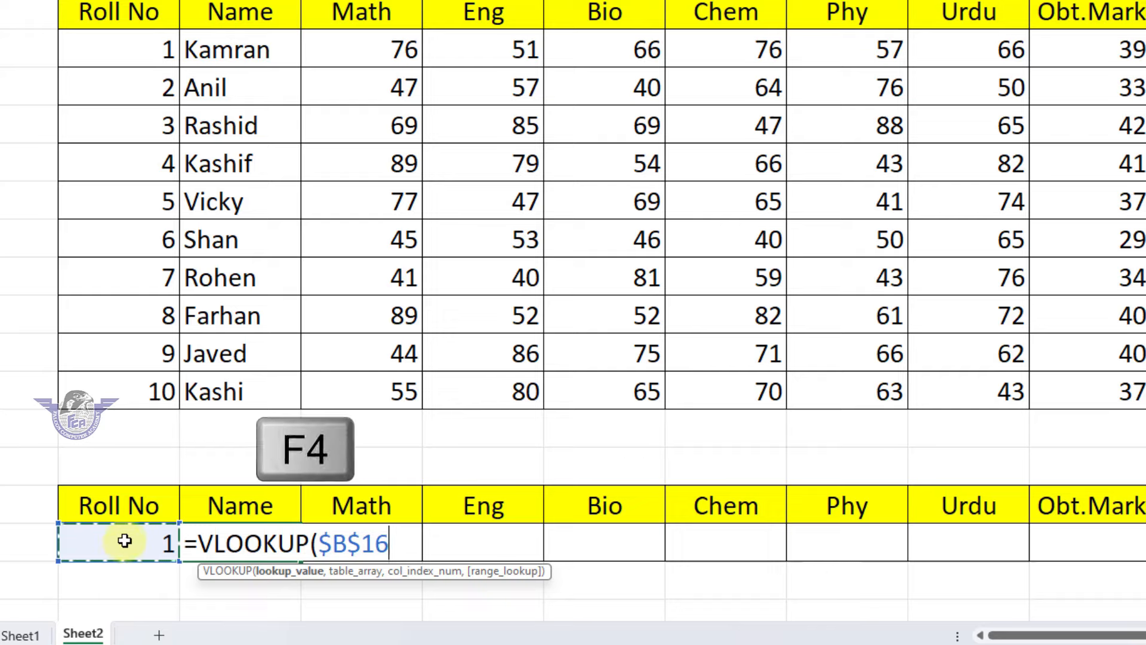
text(,)
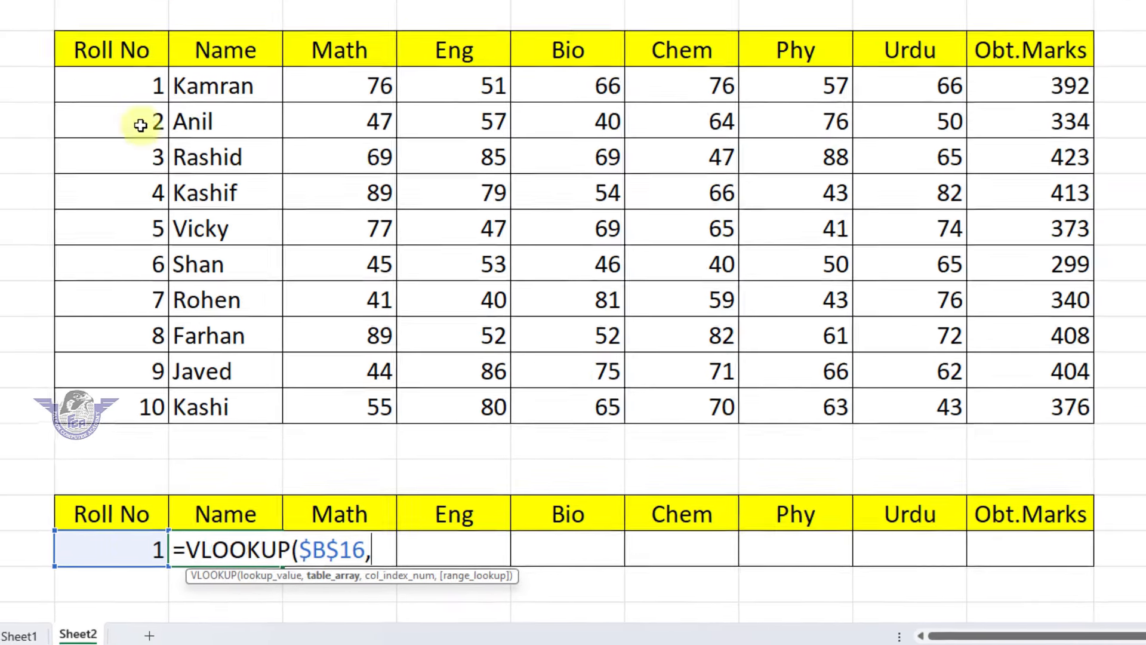
drag(113, 18, 980, 409)
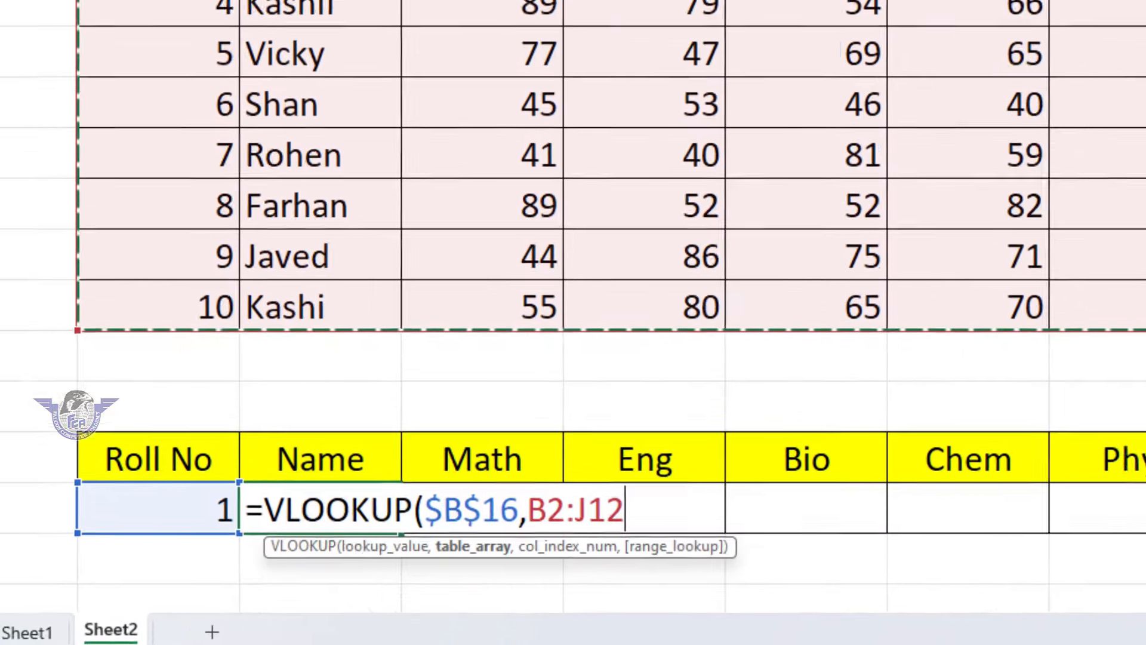
key(F4)
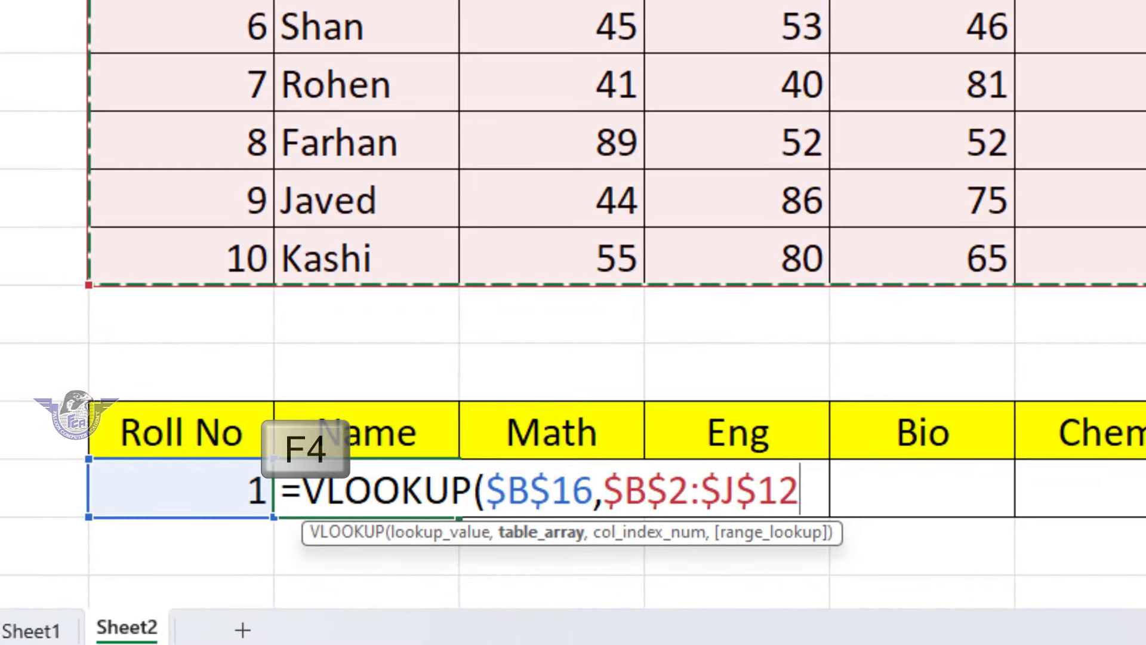
Add a COLUMNS function over the header cells C2:D2 as the VLOOKUP's column index
text(,columns)
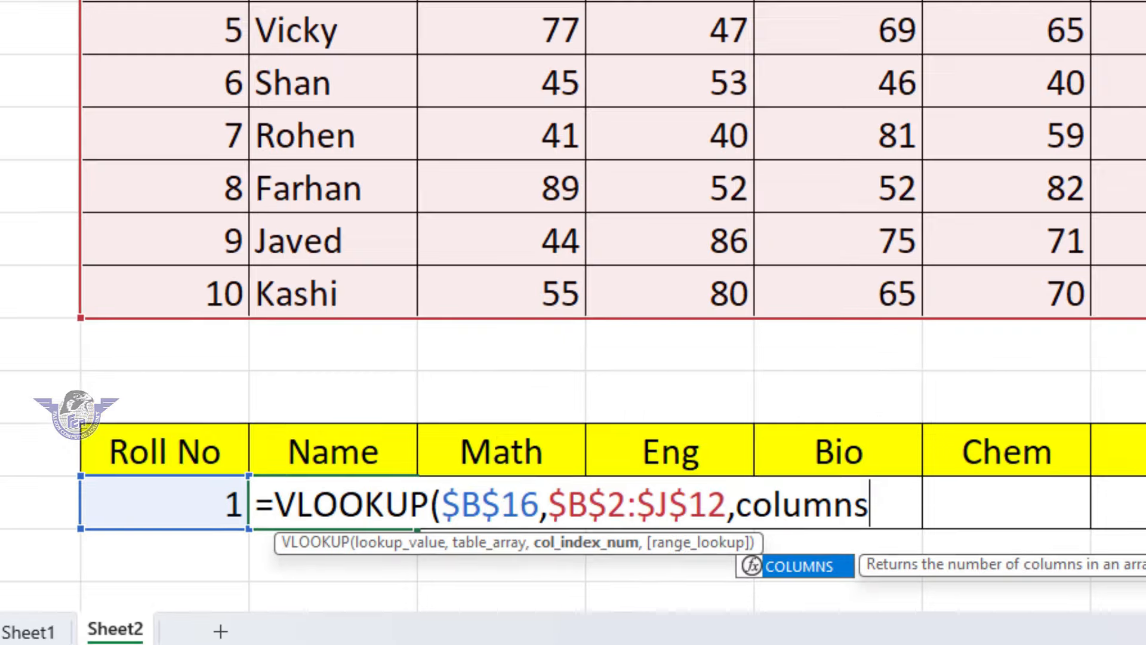
key(Tab)
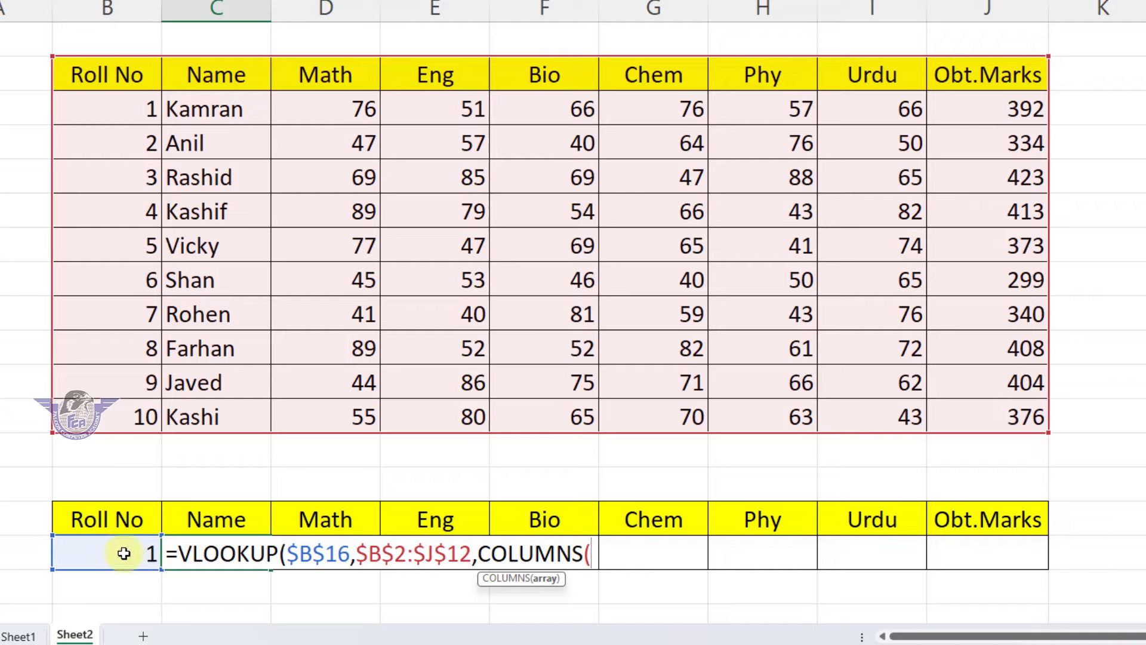
click(224, 78)
drag(294, 104, 414, 105)
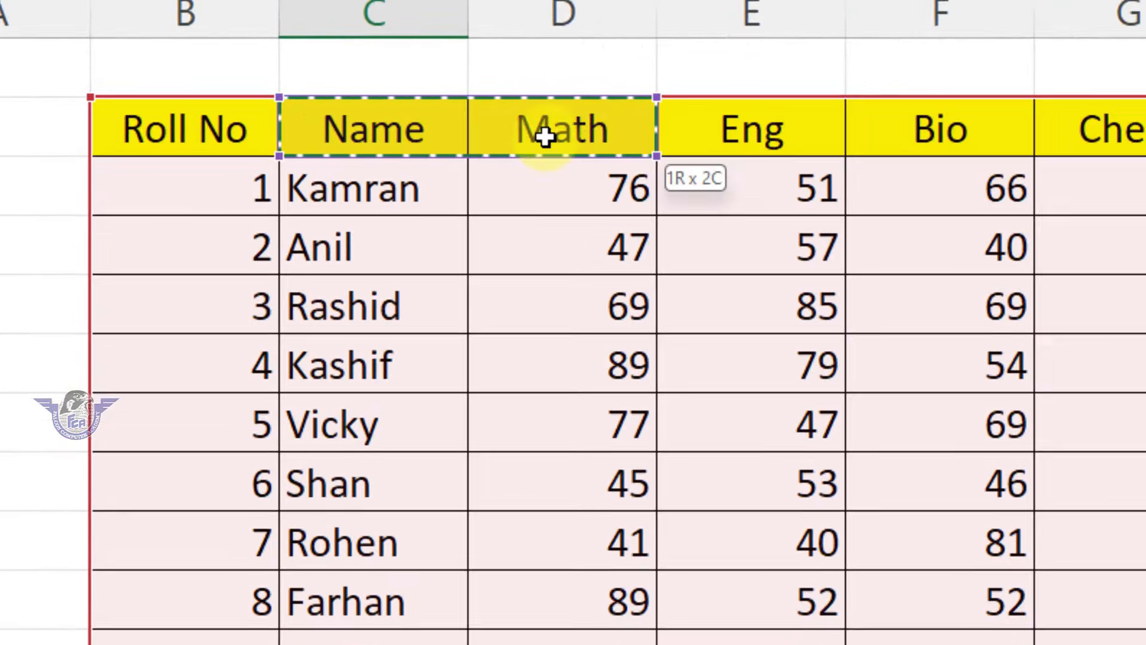
drag(545, 136, 540, 133)
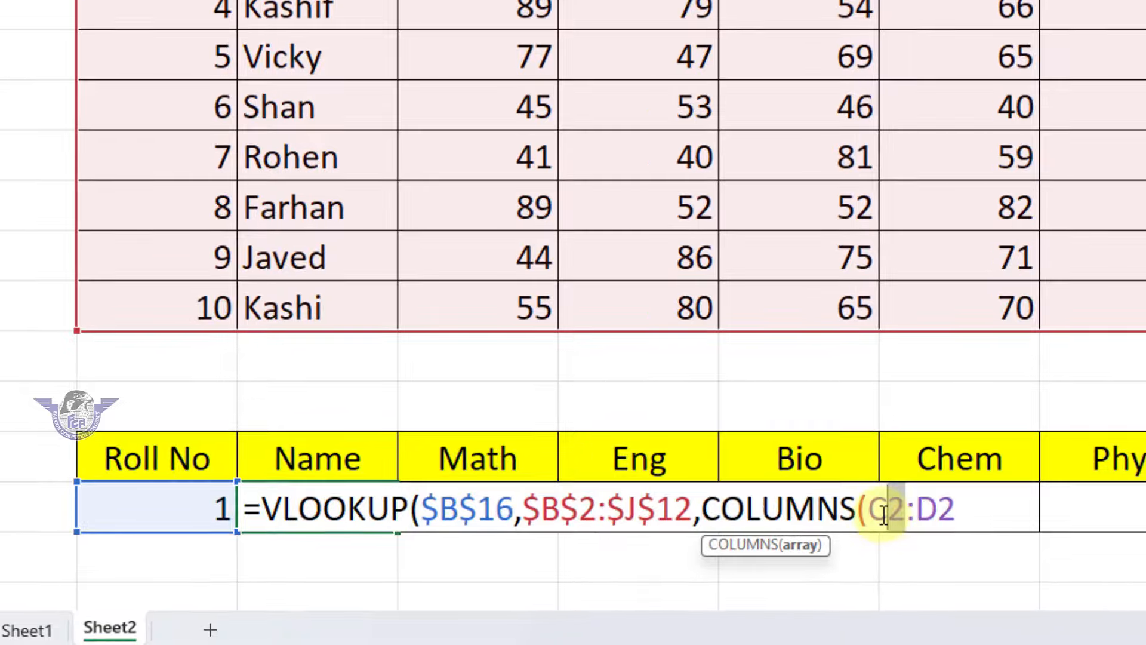
Make the range's starting reference absolute as $C$2, close COLUMNS, and complete the VLOOKUP with 0 for exact match
drag(884, 515, 868, 513)
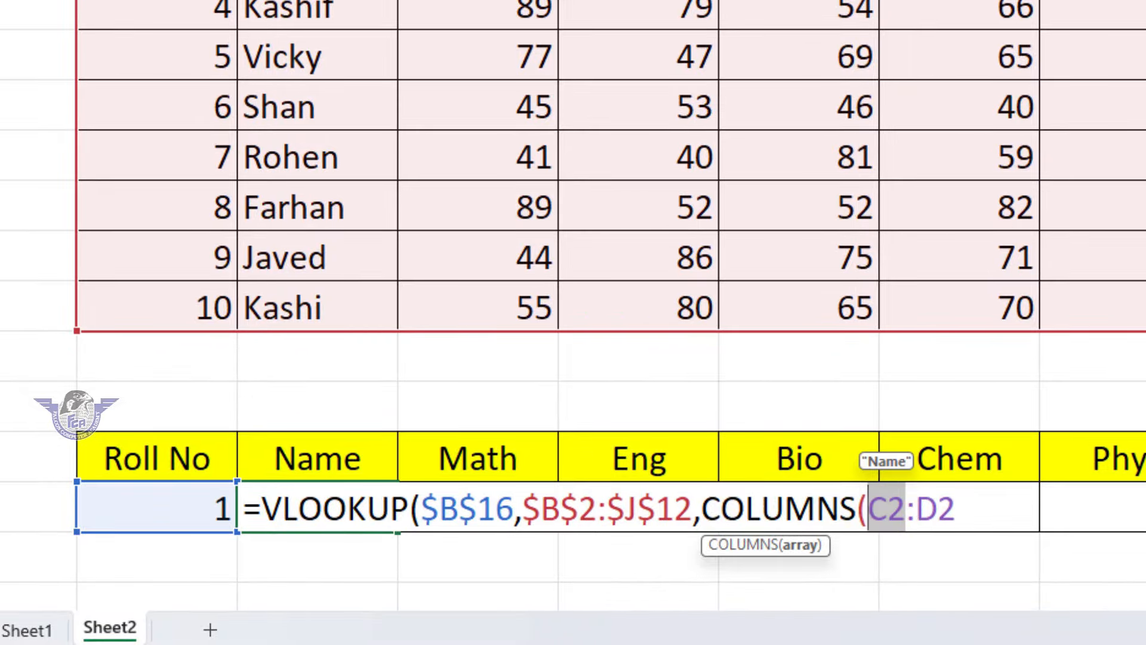
key(F4)
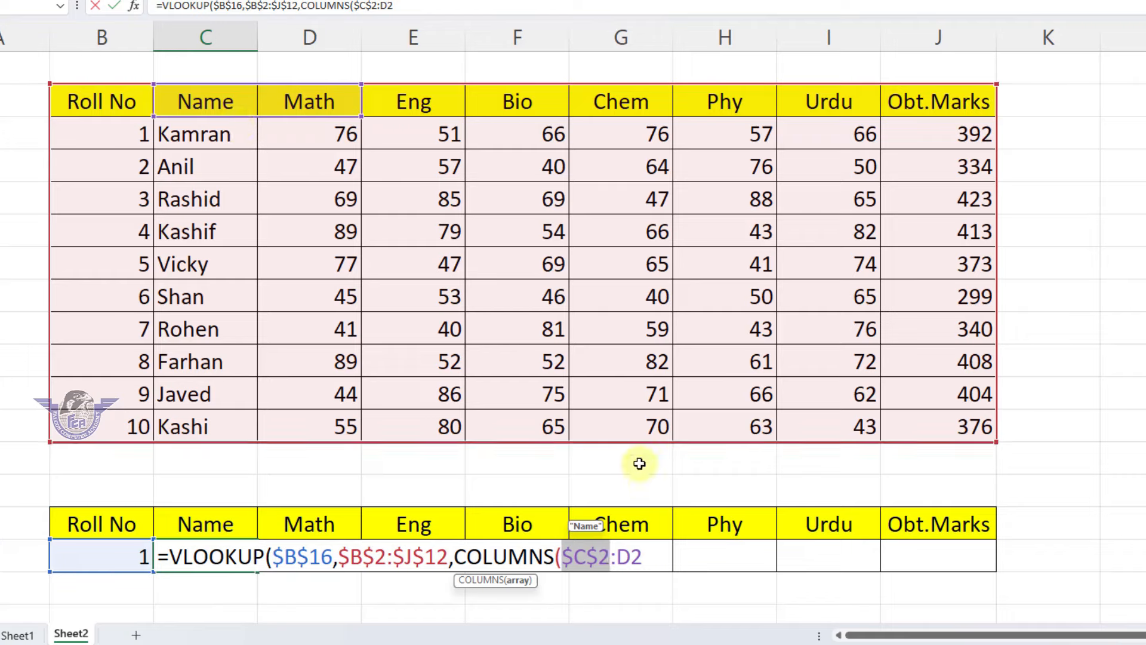
click(652, 560)
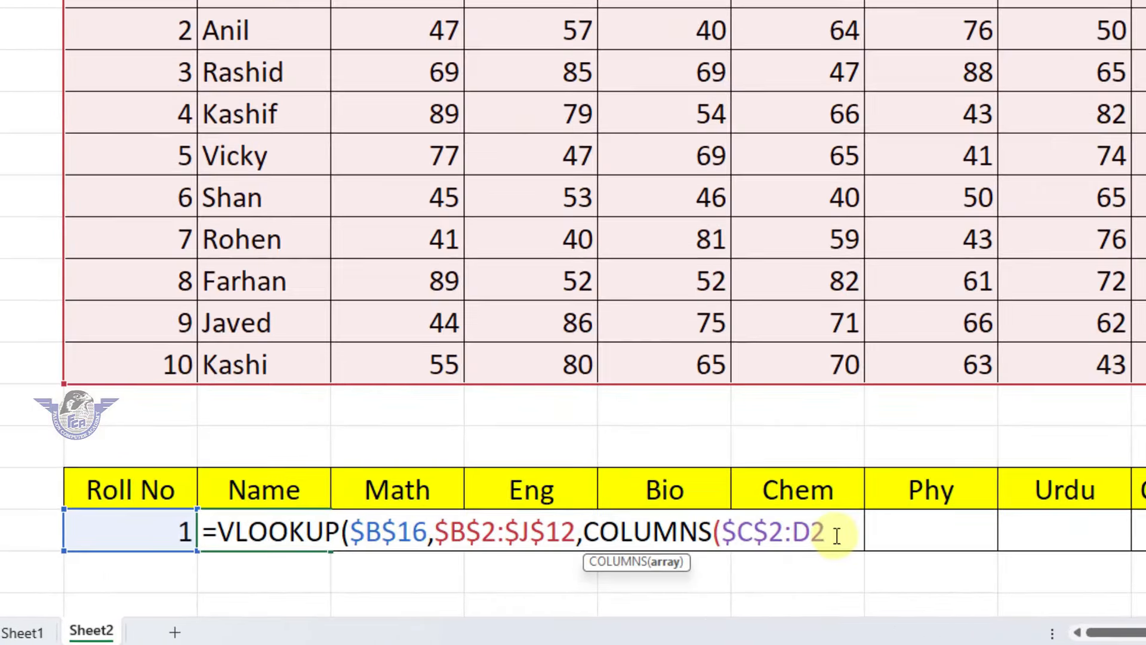
text())
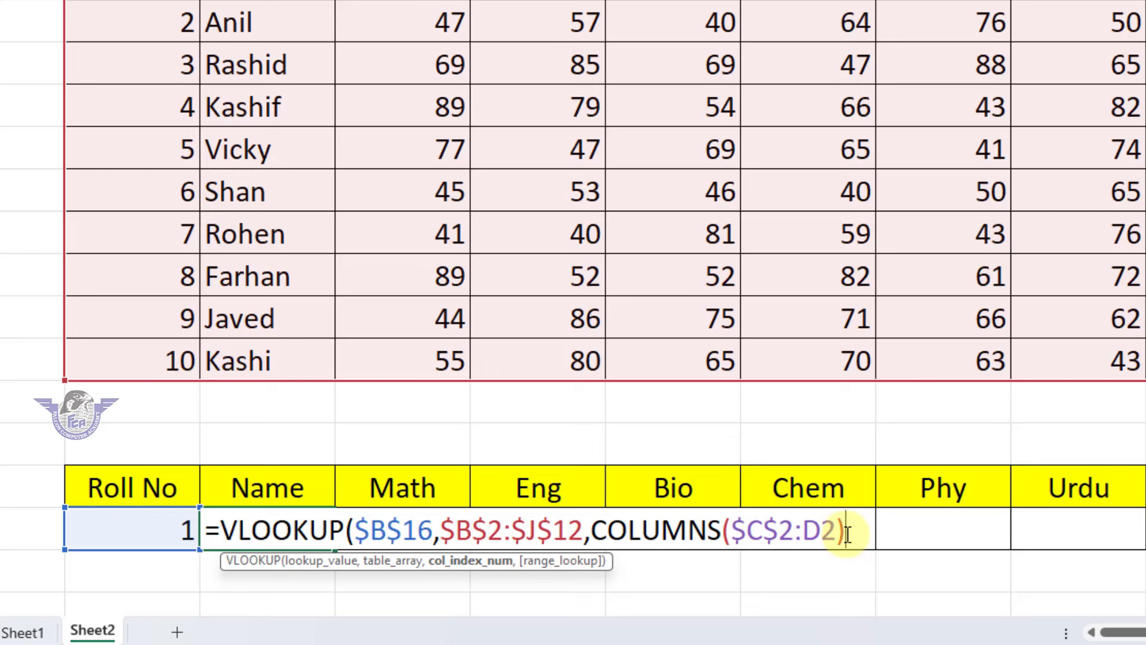
text(,)
text(0))
key(Return)
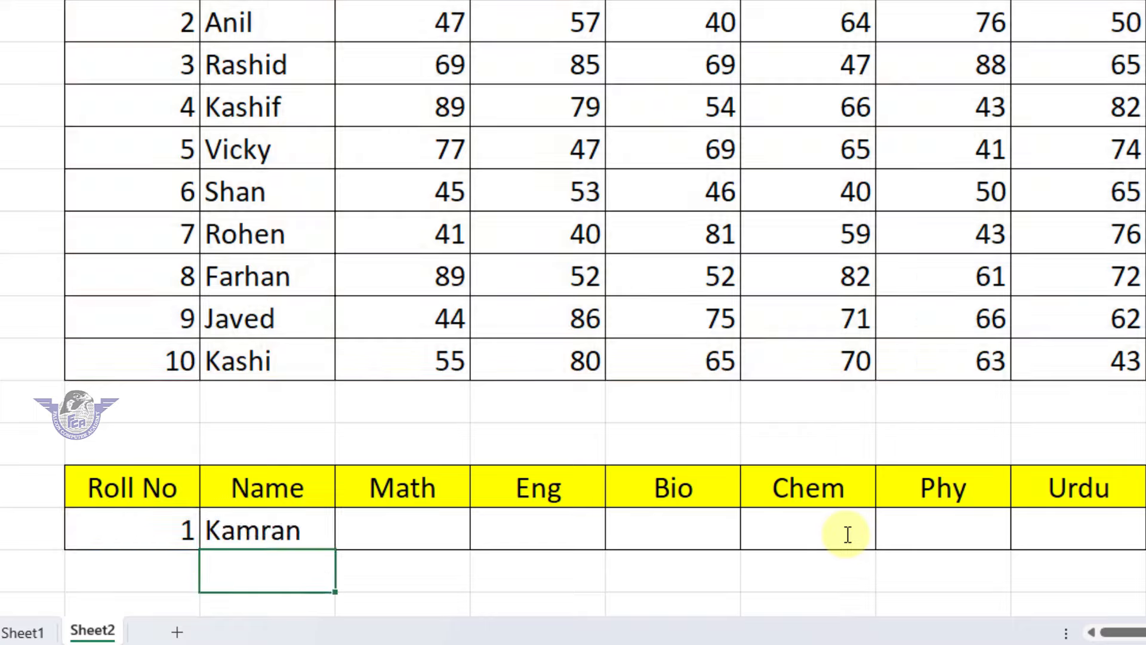
Fill the VLOOKUP formula from C16 across to the Obt.Marks cell J16
click(321, 543)
drag(334, 550, 1134, 570)
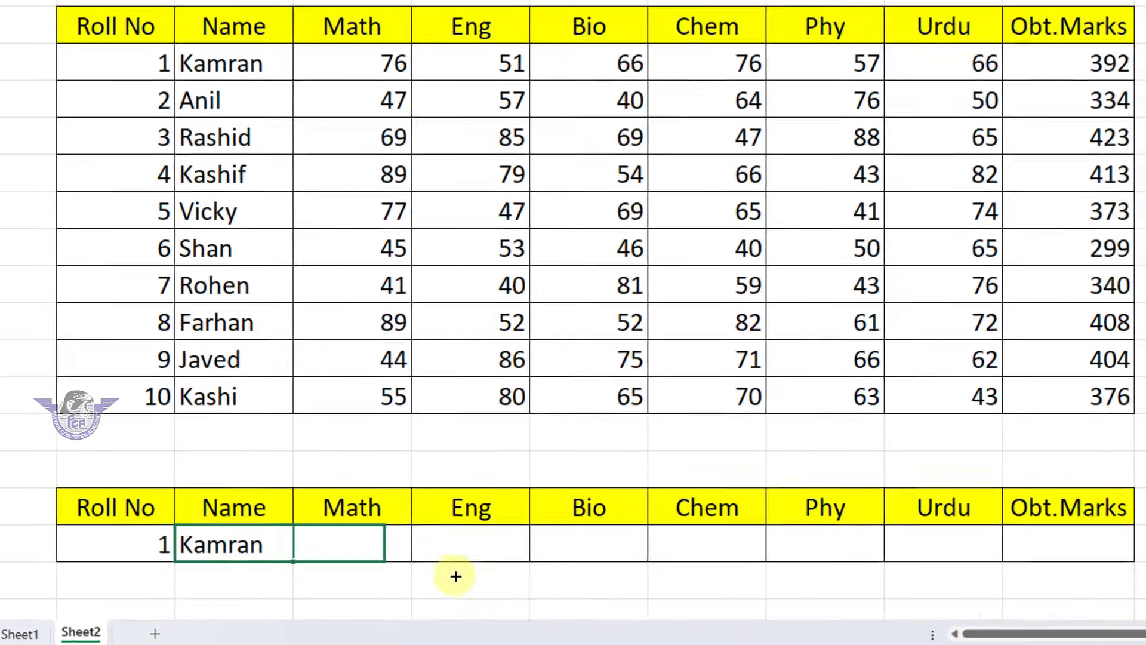
drag(949, 581, 981, 577)
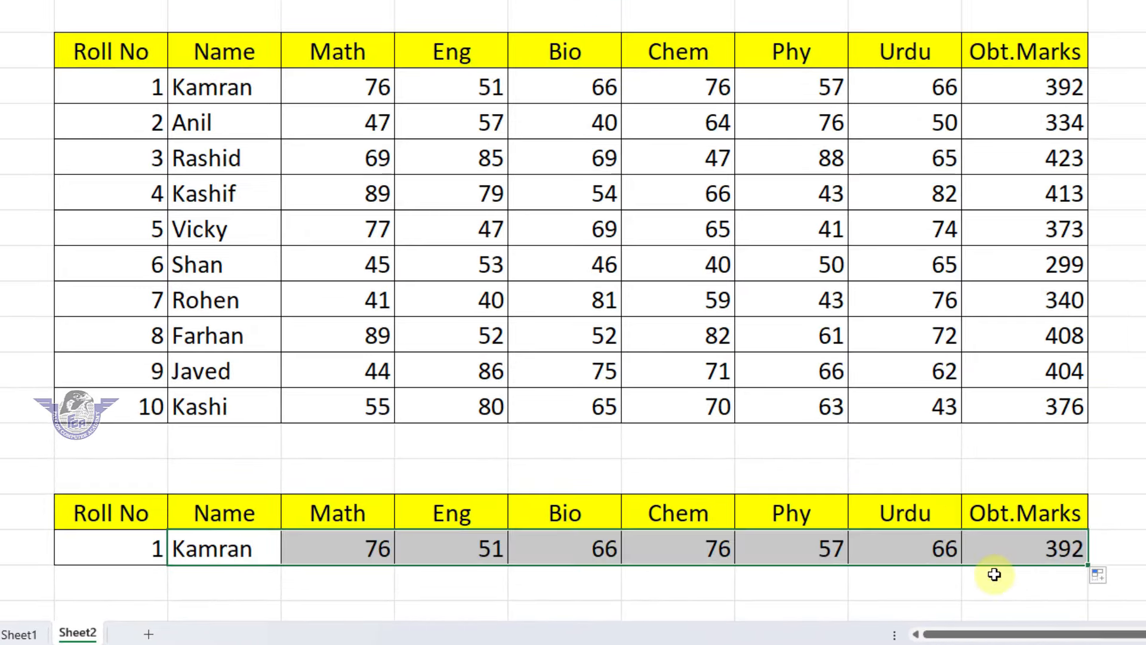
Test the lookup by entering roll number 5 and after it 11 in cell B16
click(113, 541)
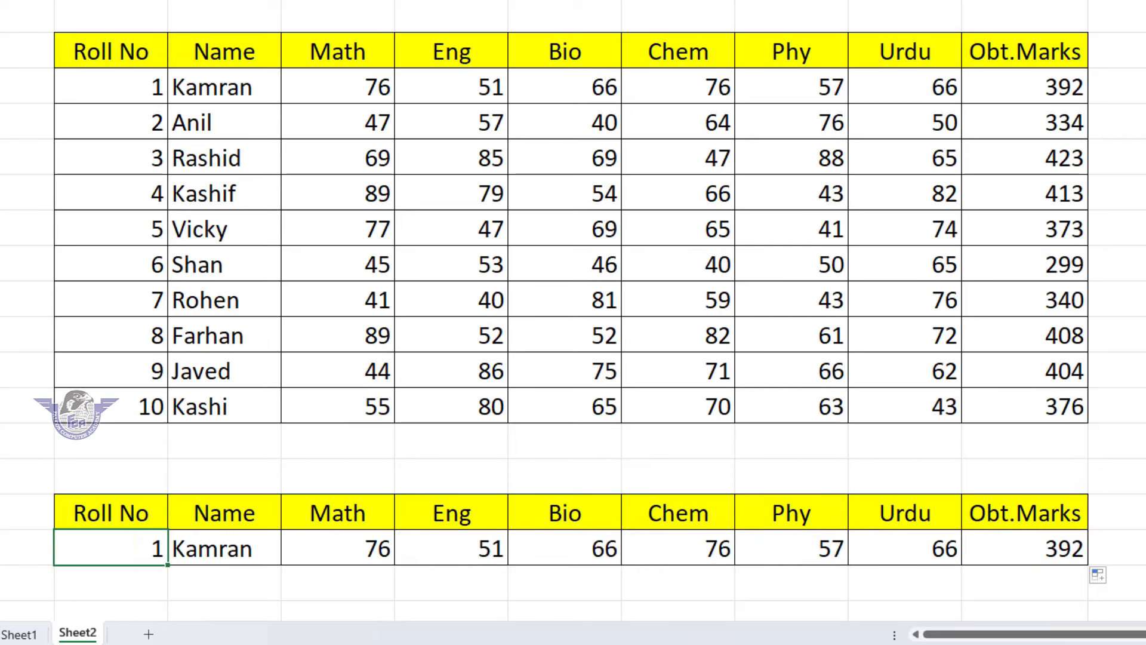
text(5)
key(Return)
key(Up)
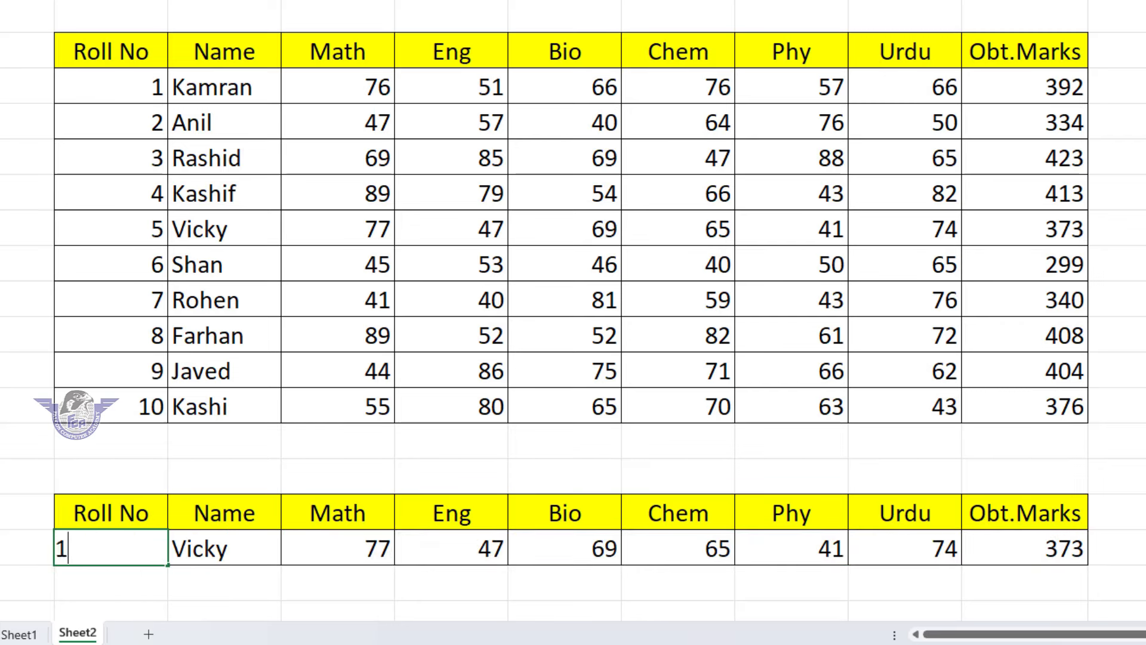
text(11)
key(Return)
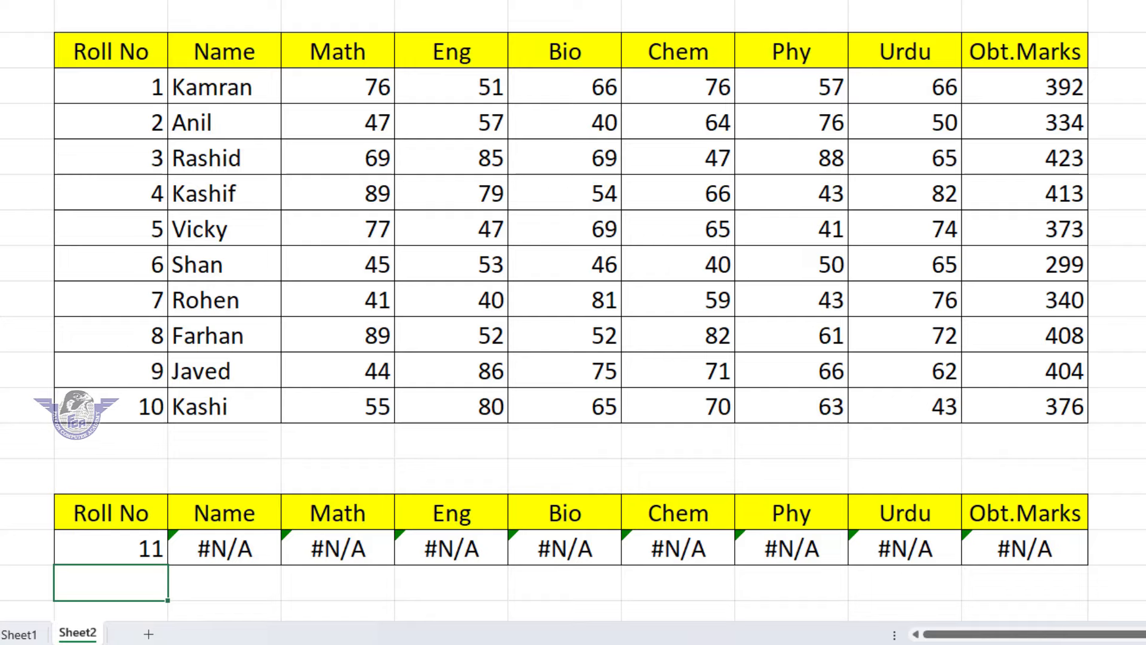
Wrap the VLOOKUP formula in C16 in IFERROR, with an empty string "" as the value returned on error
click(238, 561)
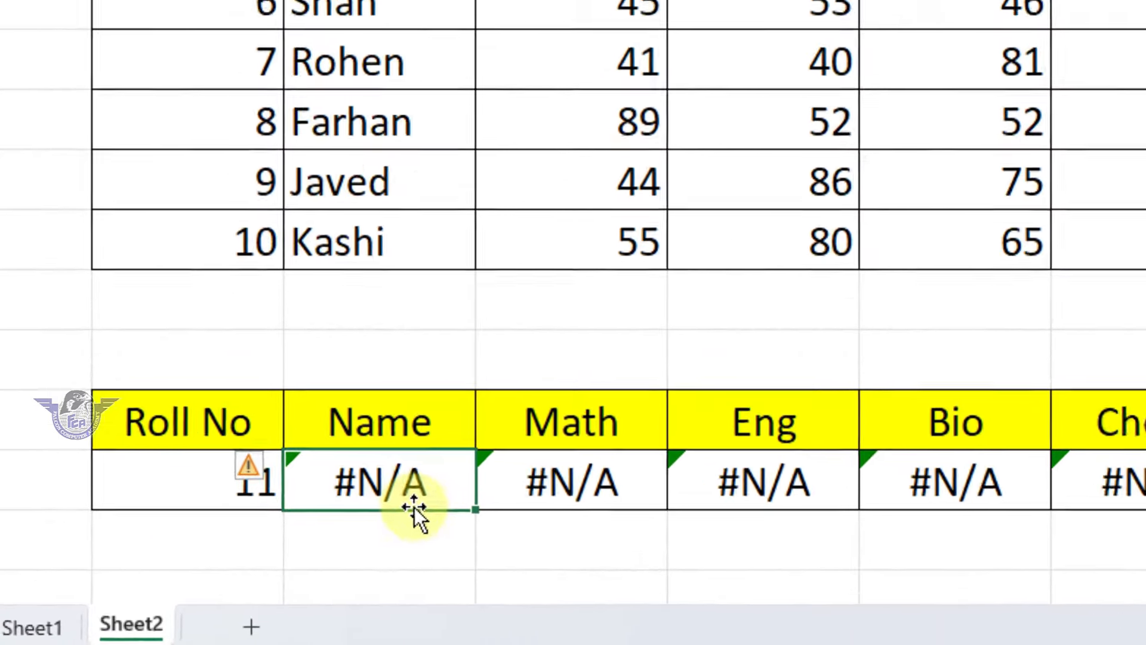
double_click(434, 484)
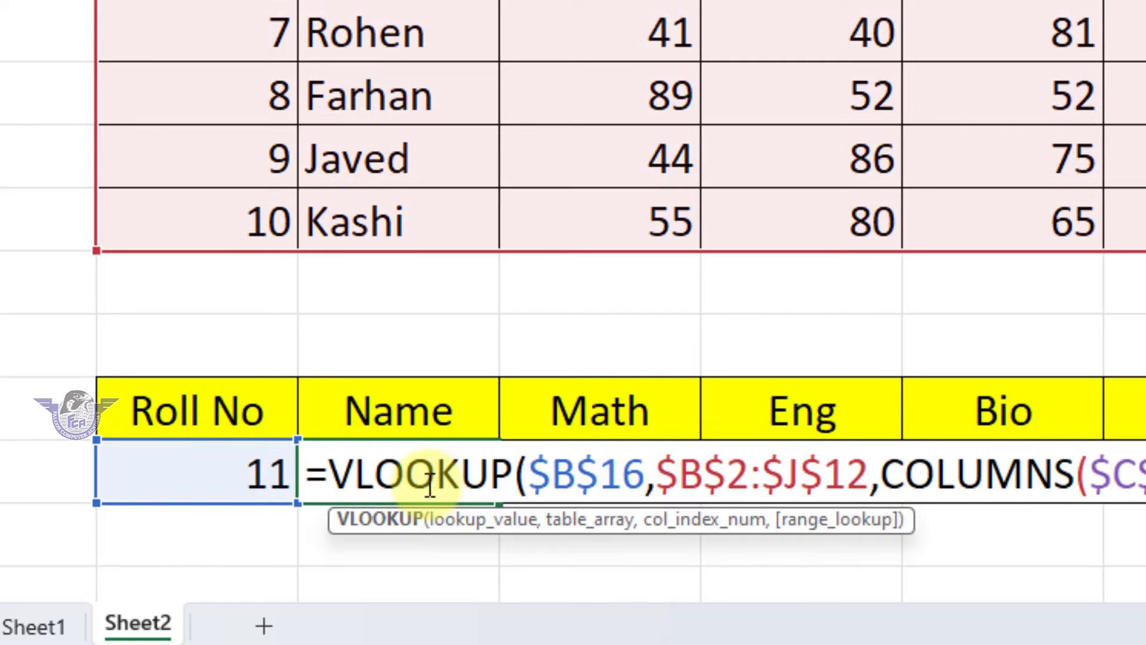
click(330, 477)
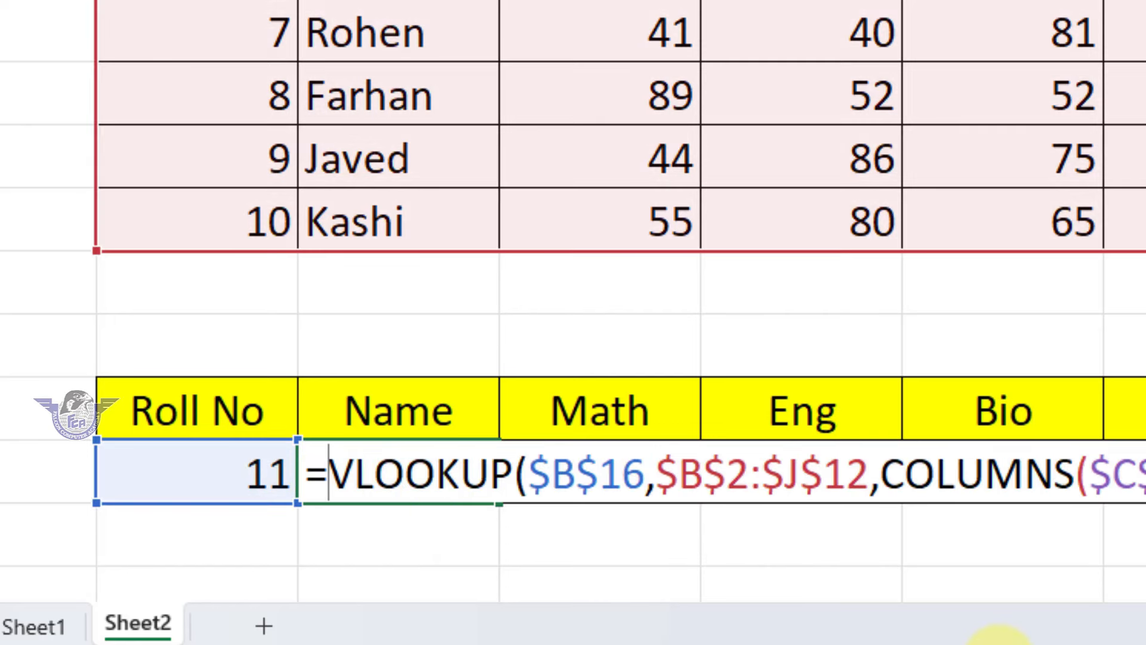
text(if)
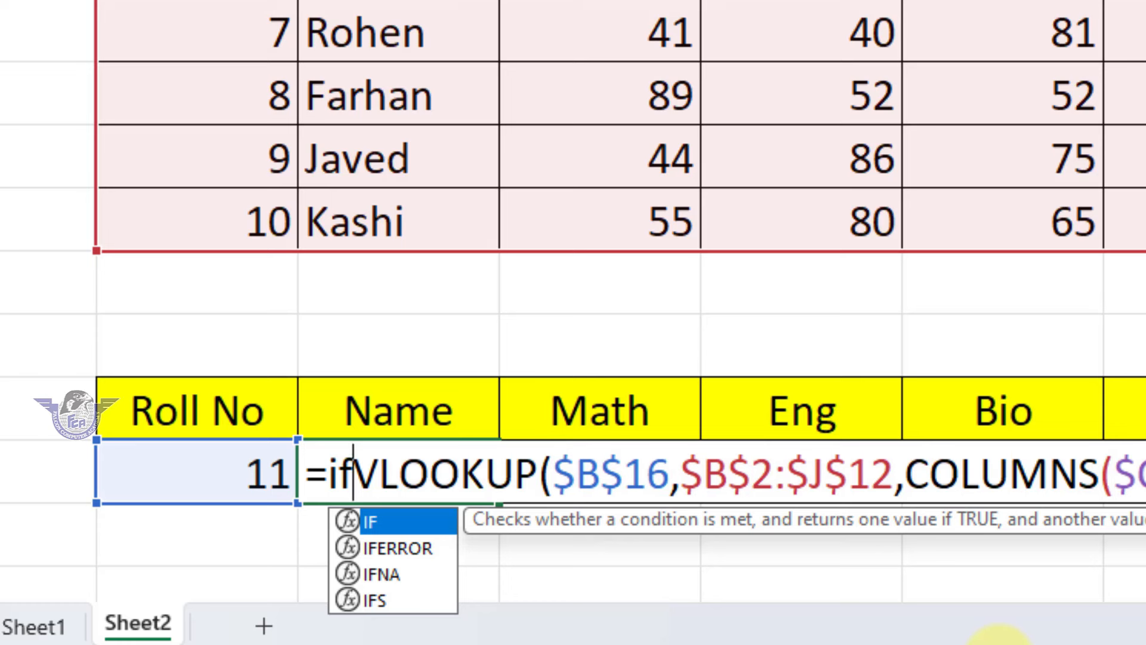
key(Down)
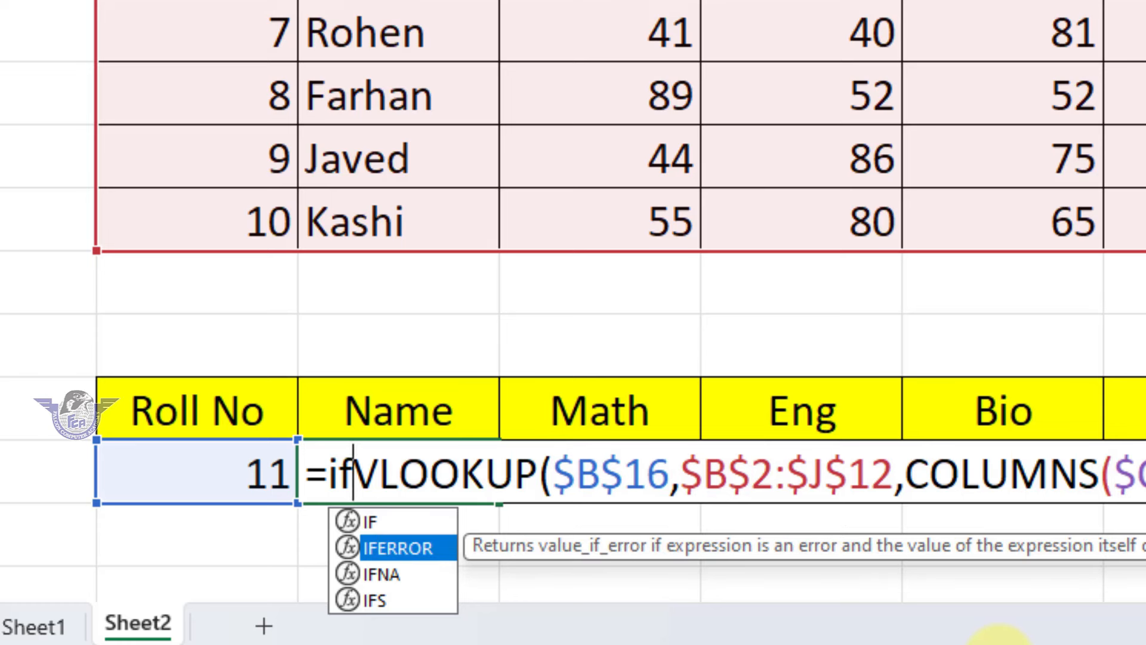
key(Tab)
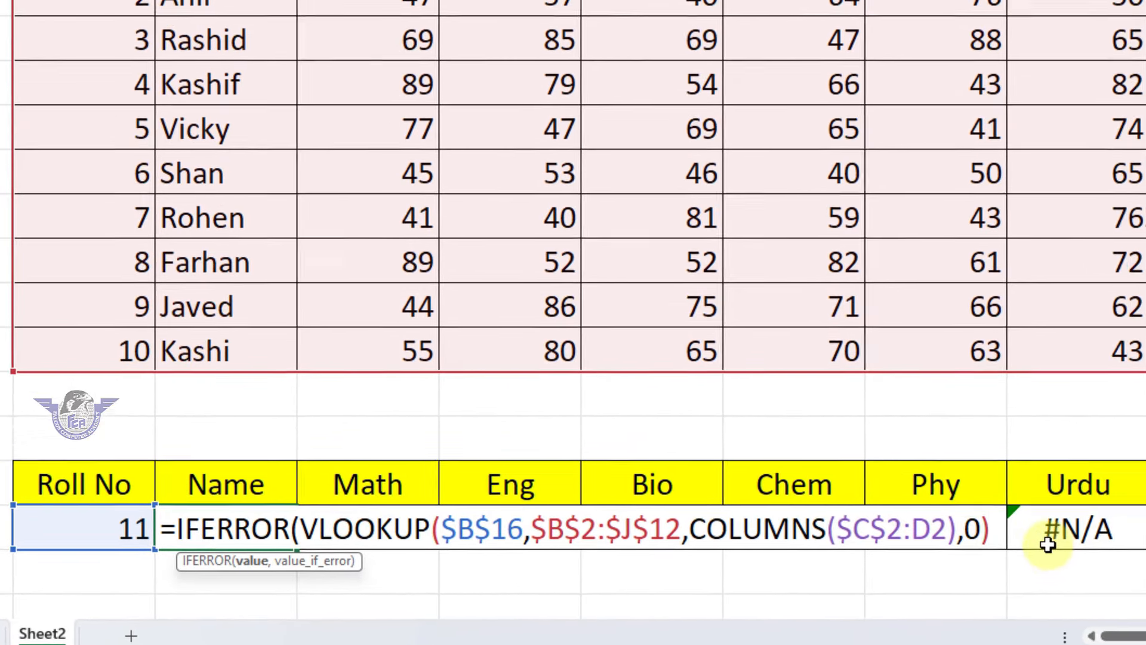
text(,")
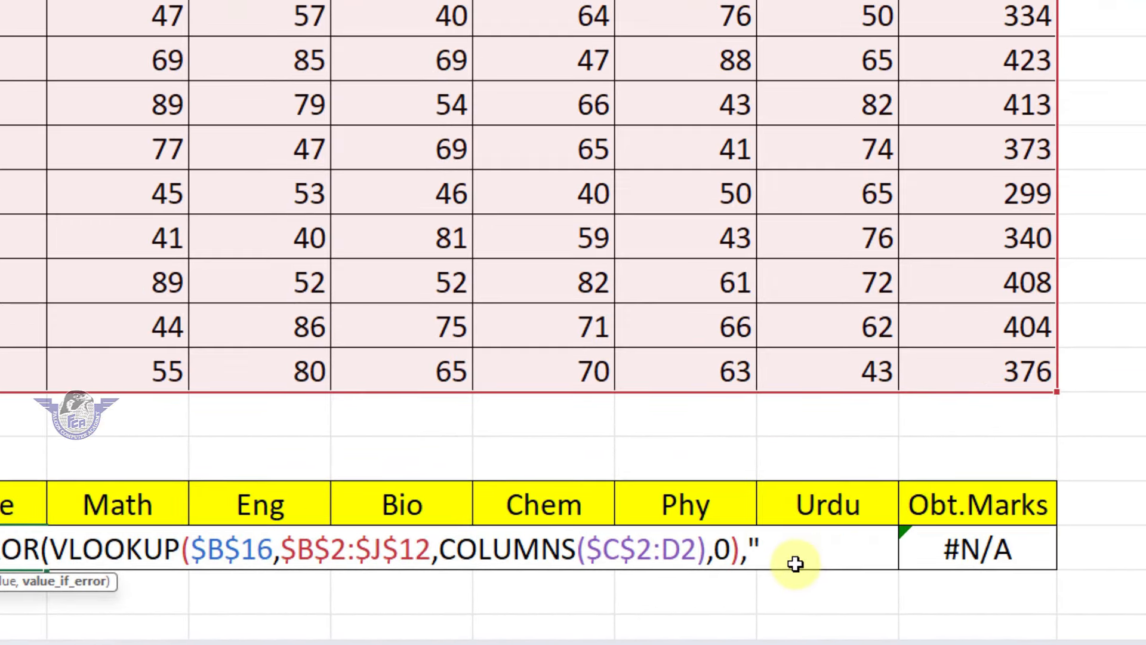
text("))
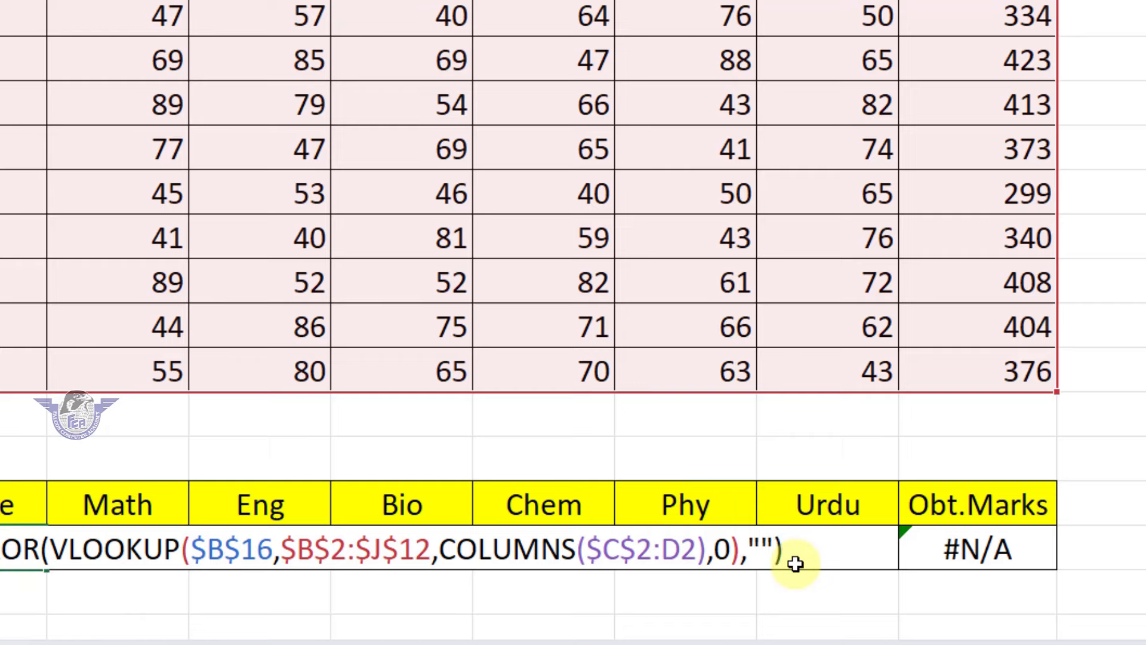
key(Return)
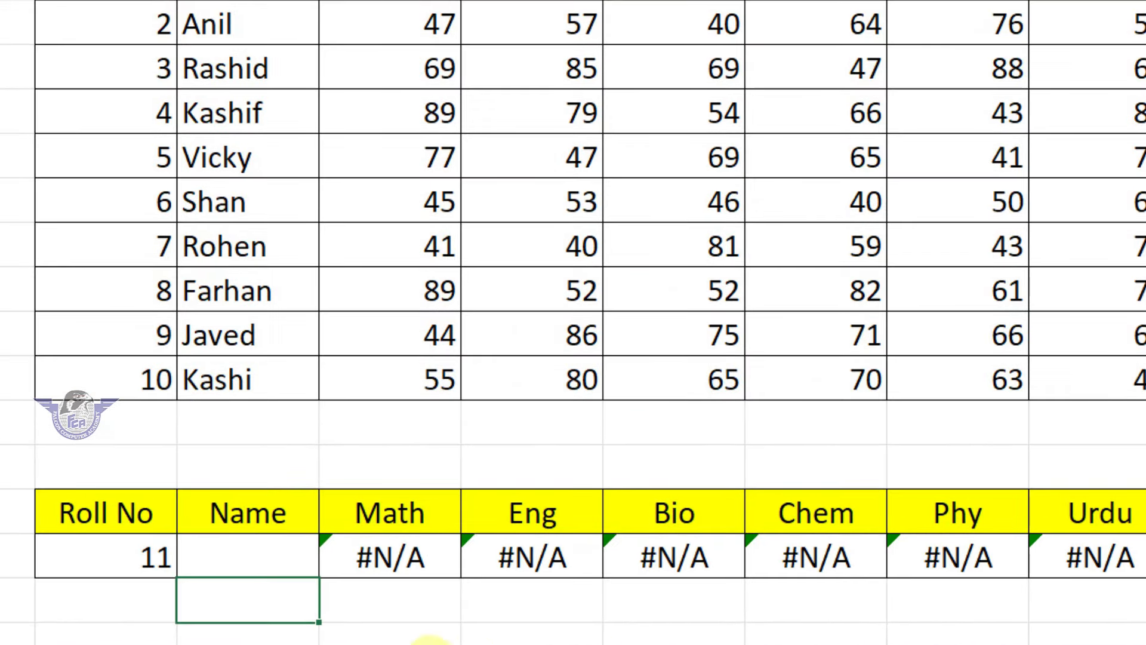
Fill the IFERROR formula from C16 across to the Obt.Marks cell J16 and review the formula in C16
click(269, 567)
drag(319, 581, 1143, 578)
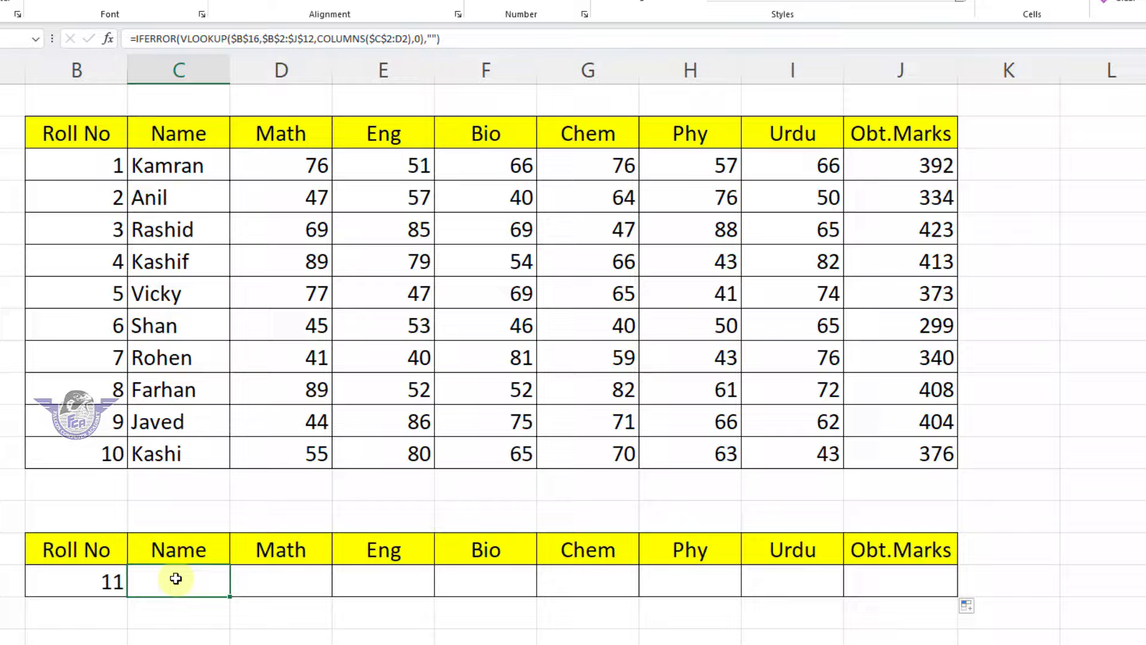
double_click(198, 572)
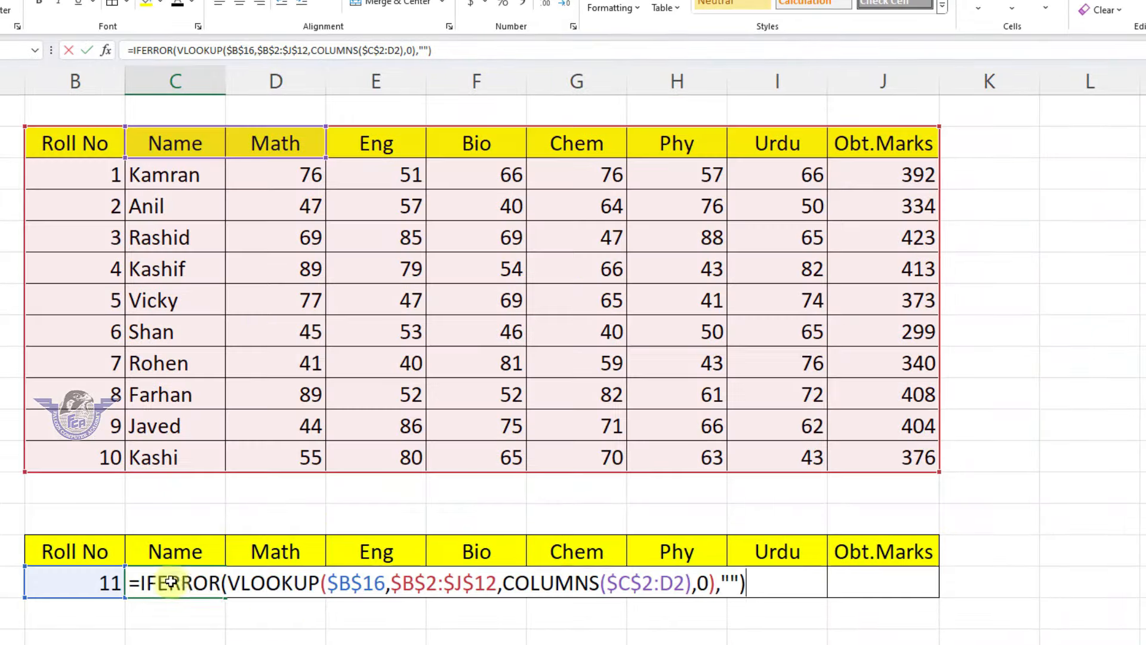
key(Escape)
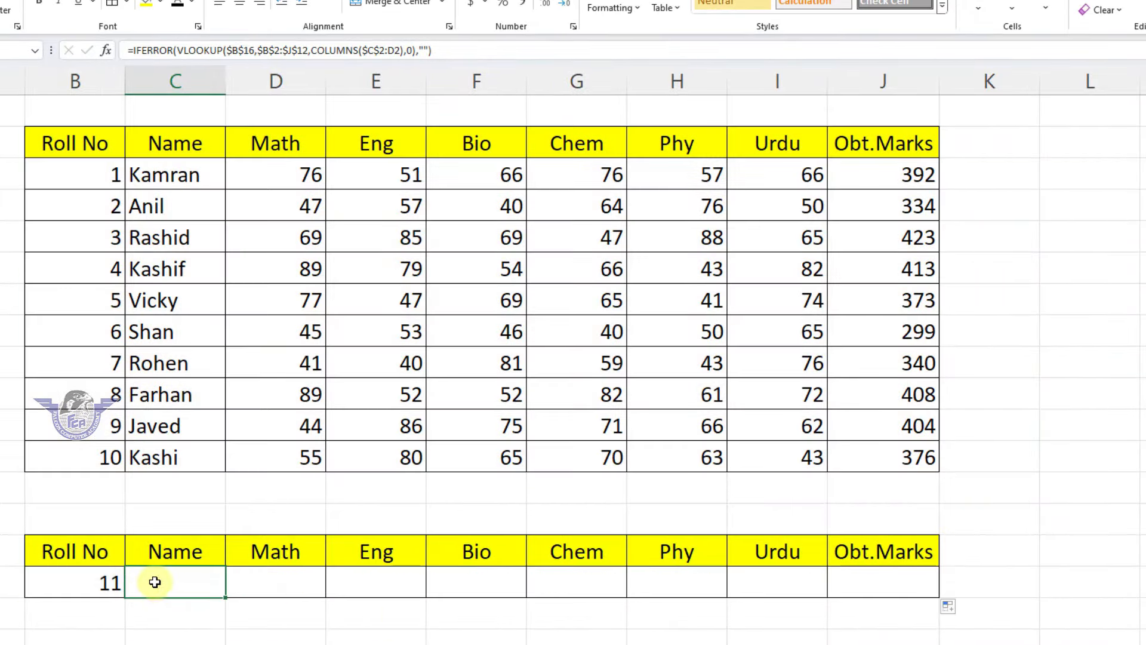
Test the lookup by entering roll numbers 1, 5, 8 and 15 one after another in cell B16
click(97, 583)
text(1)
key(Return)
click(97, 583)
text(5)
key(Return)
click(96, 582)
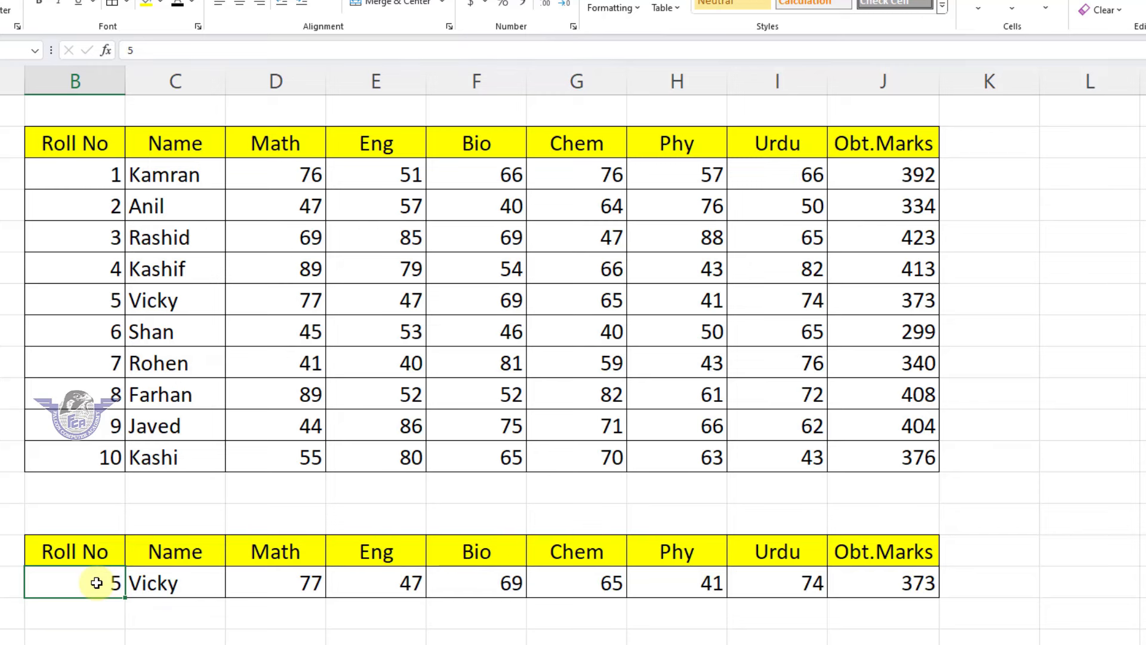
key(Return)
click(97, 583)
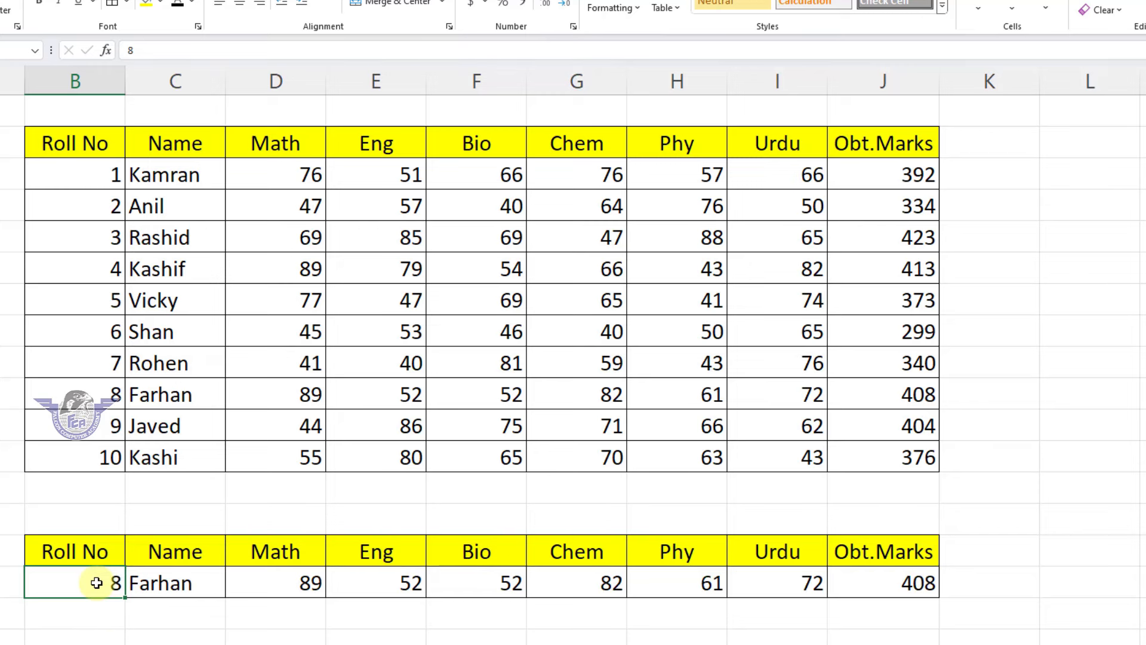
text(15)
key(Return)
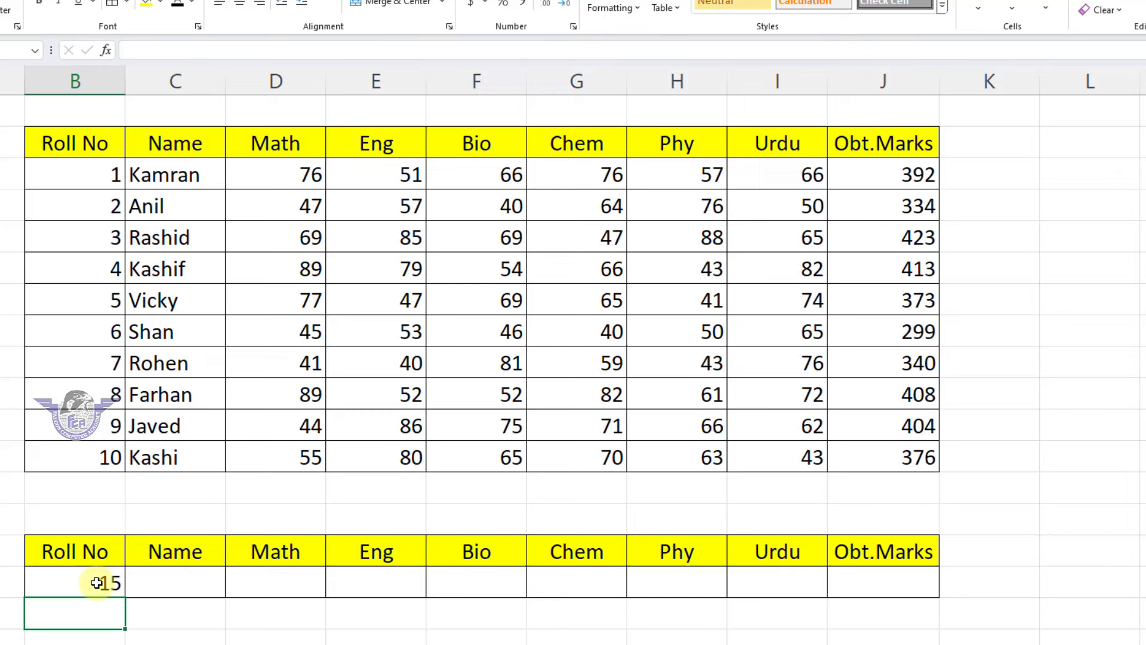
Change the IFERROR error value in C16 to "DNF" and fill the formula across to the Obt.Marks cell J16
click(171, 586)
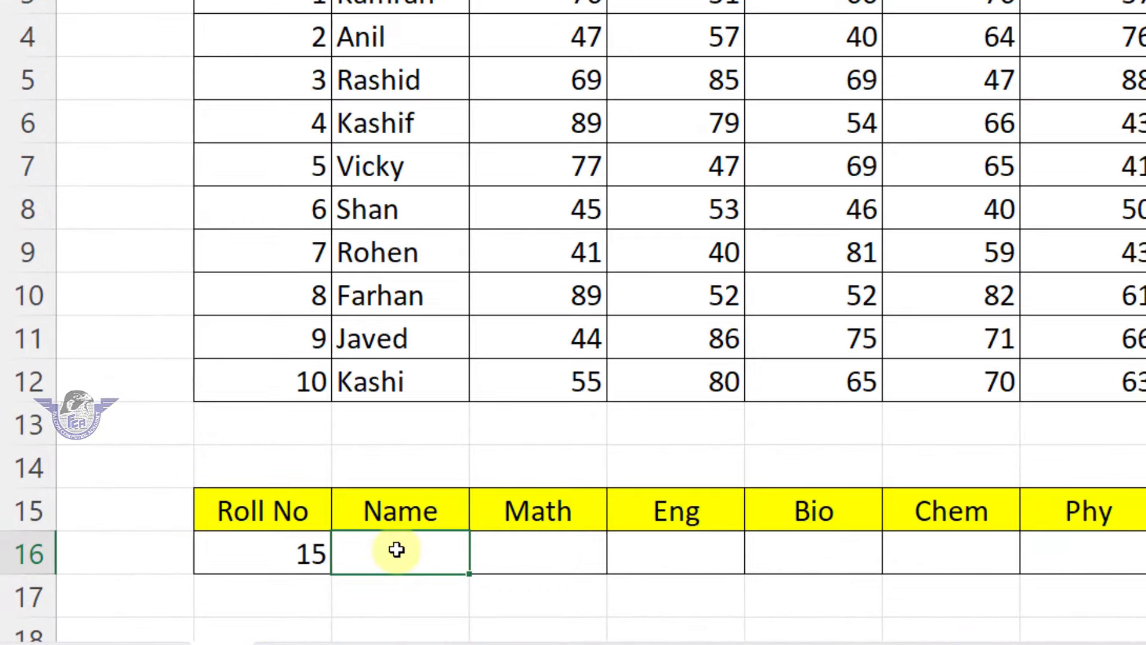
double_click(395, 548)
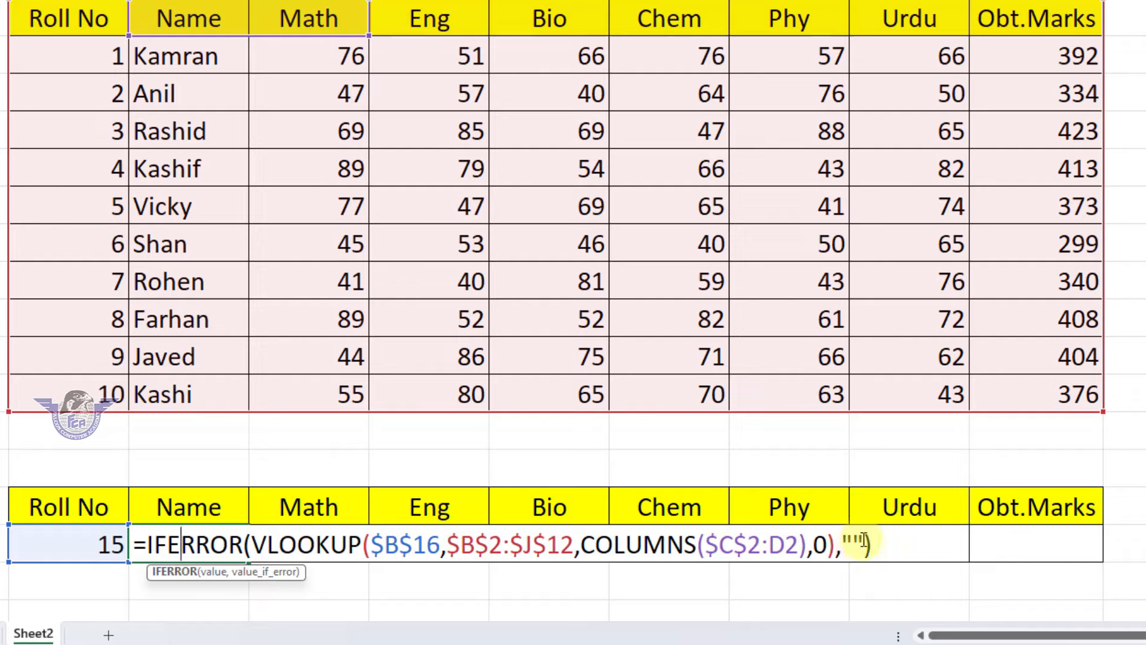
click(862, 540)
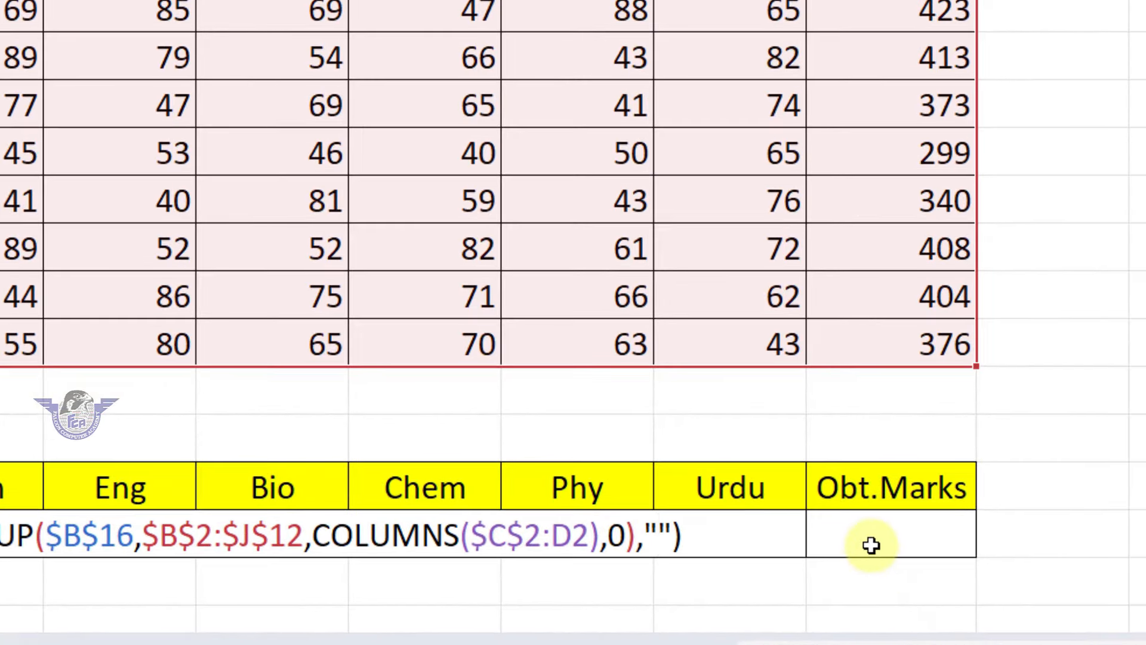
text(DNF)
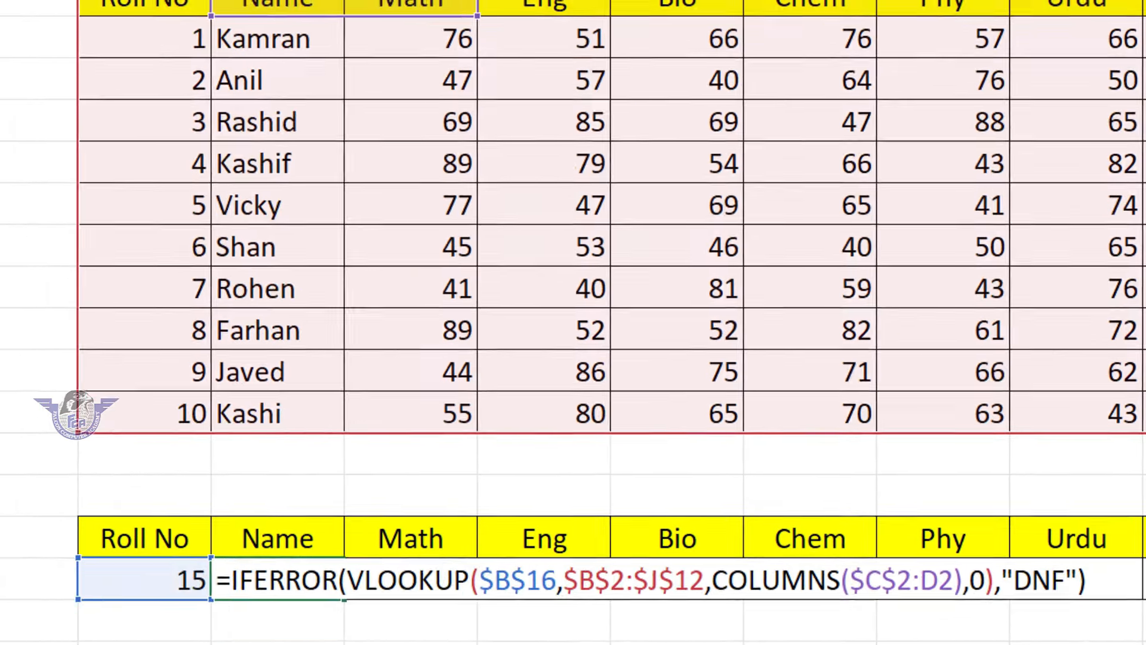
key(Return)
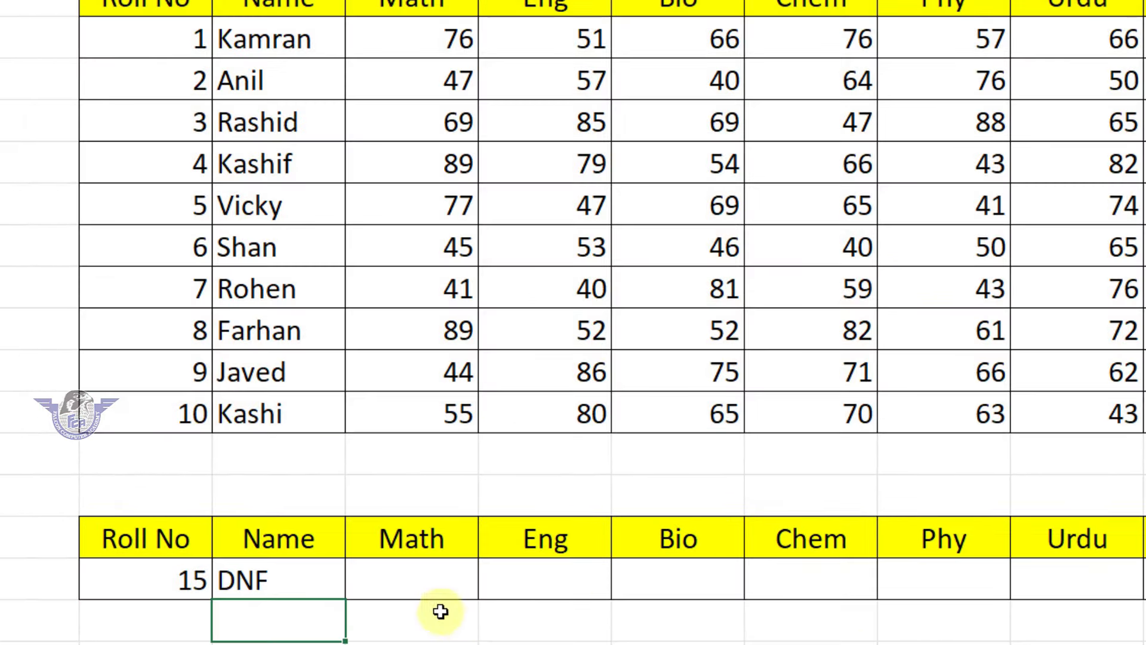
click(312, 583)
drag(346, 598, 1145, 601)
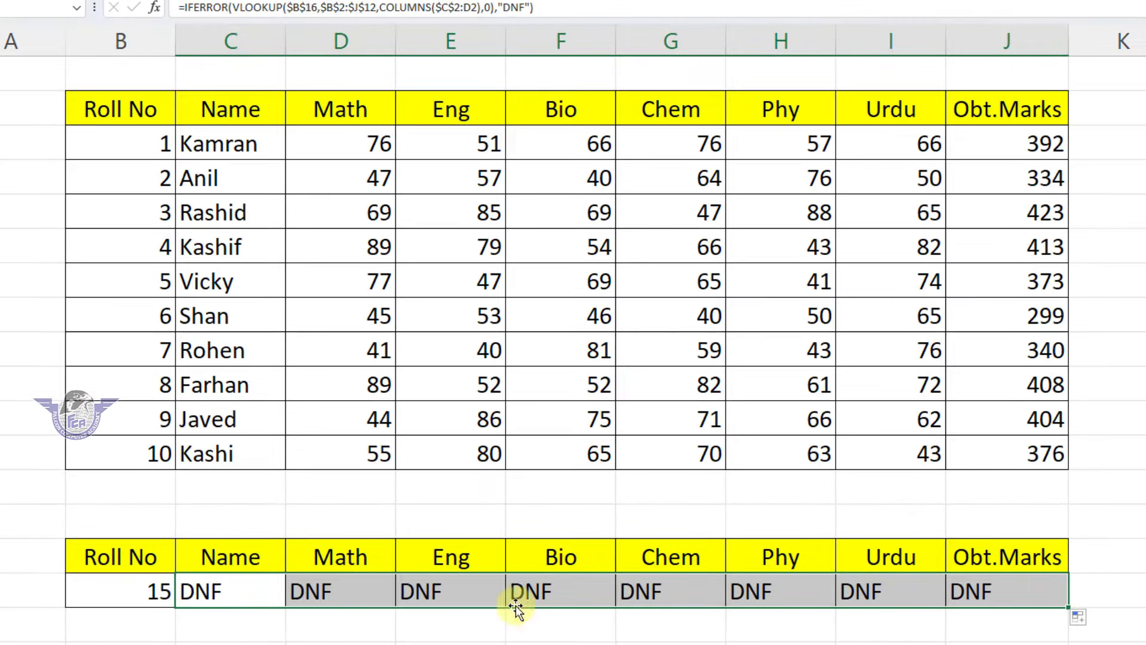